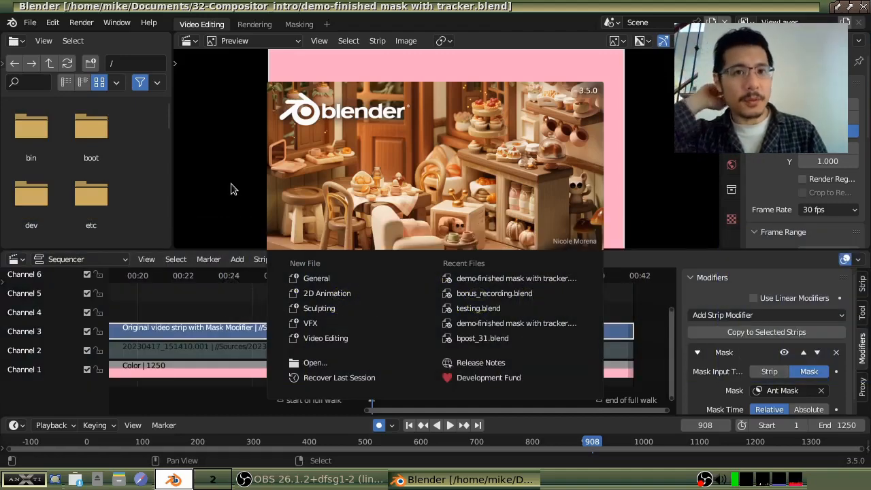
# Dismiss the splash screen and play the tracked Ant Mask animation in the Masking workspace
pyautogui.click(233, 187)
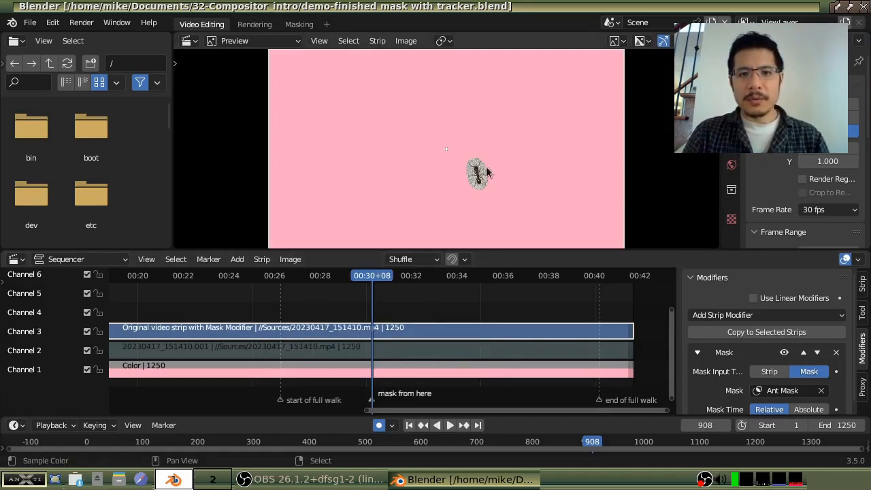
pyautogui.click(299, 26)
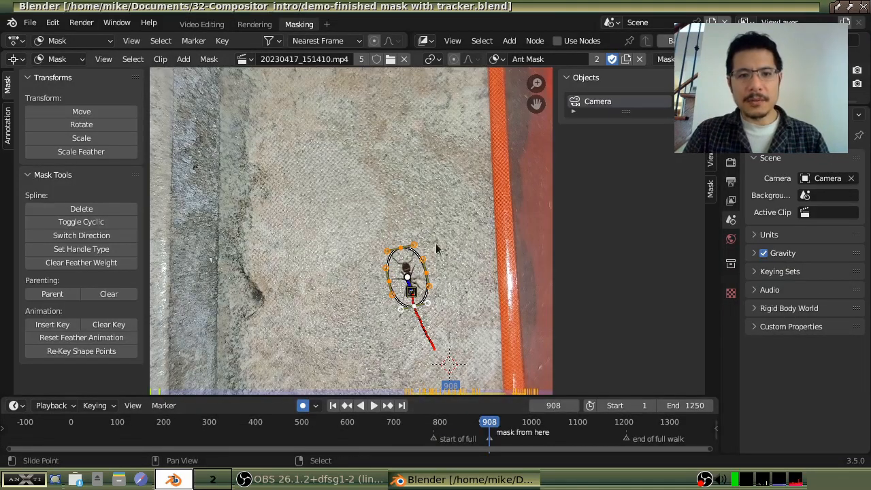
pyautogui.click(467, 424)
pyautogui.press('space')
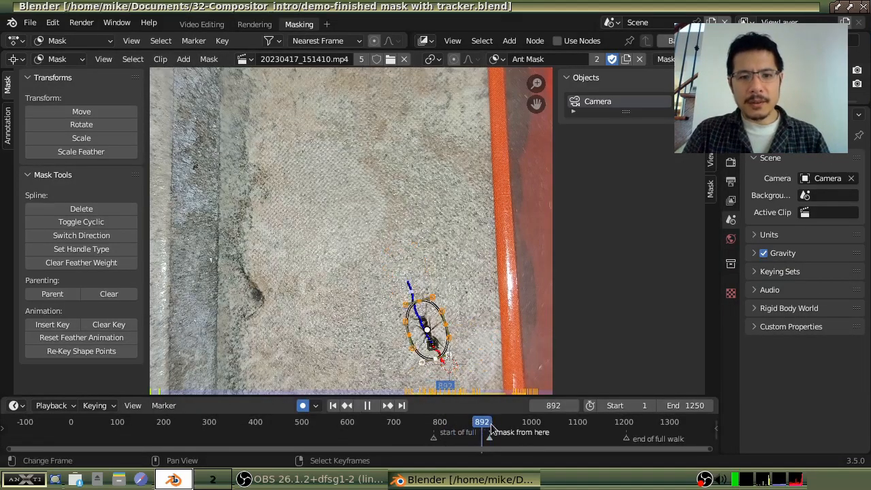
pyautogui.press('space')
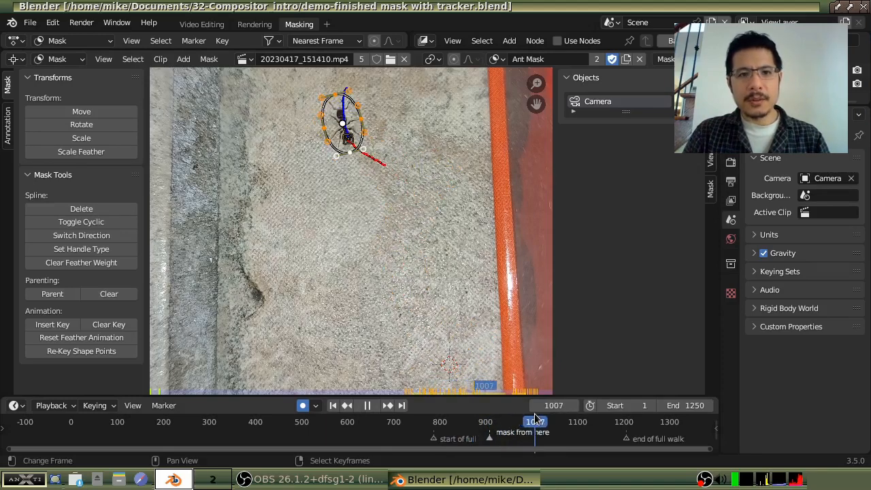
# Play the masked ant strip in reverse in the Video Editing workspace and examine its Mask modifier settings
pyautogui.click(201, 25)
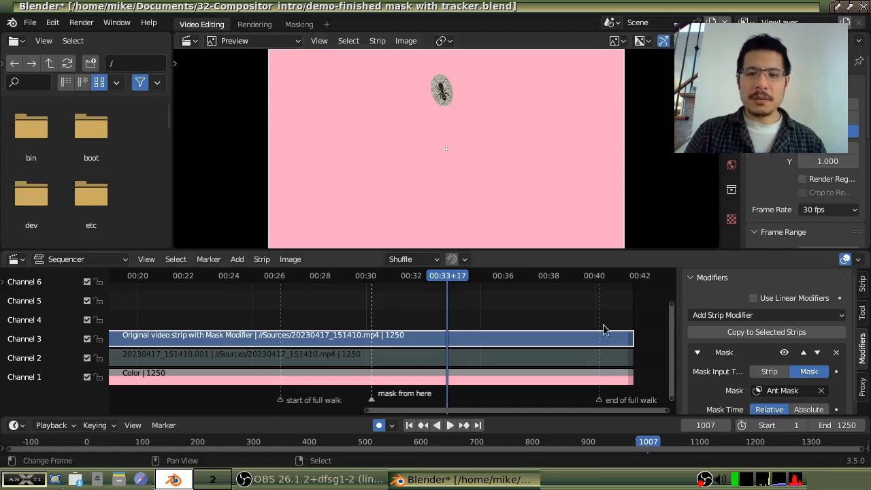
pyautogui.hotkey('shift', 'ctrl', 'space')
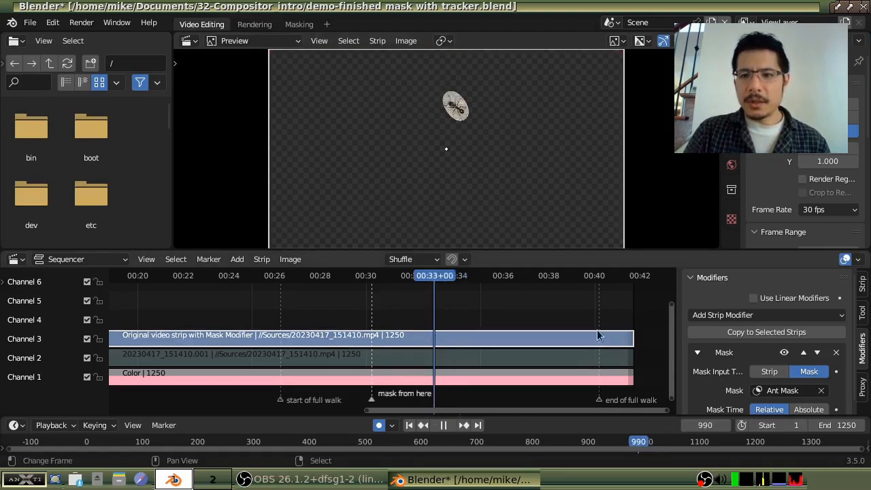
pyautogui.press('space')
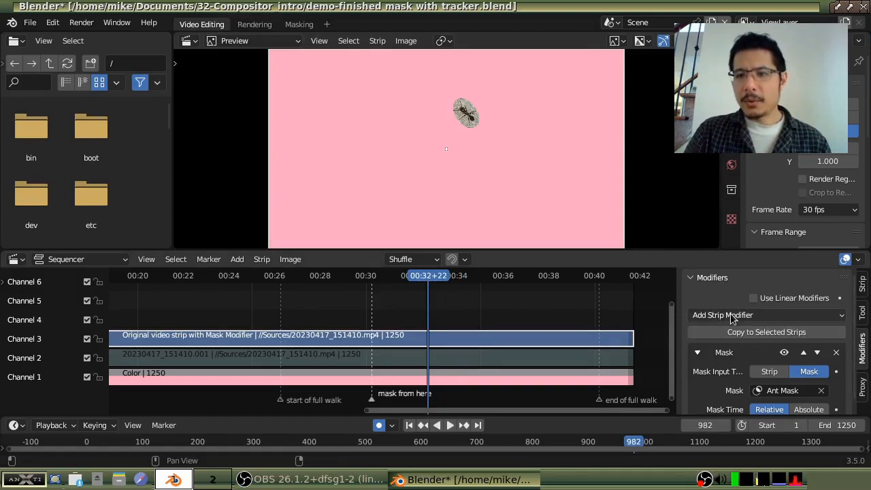
pyautogui.scroll(-1, 732, 357)
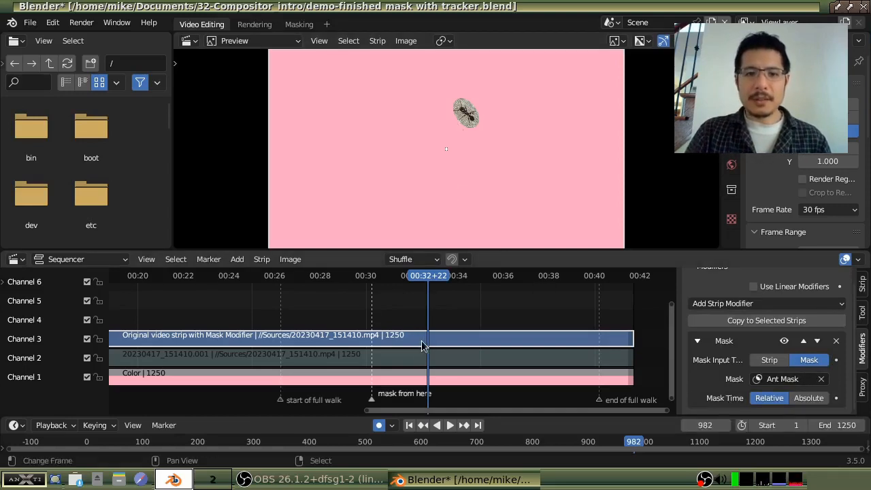
pyautogui.press('space')
pyautogui.press('Escape')
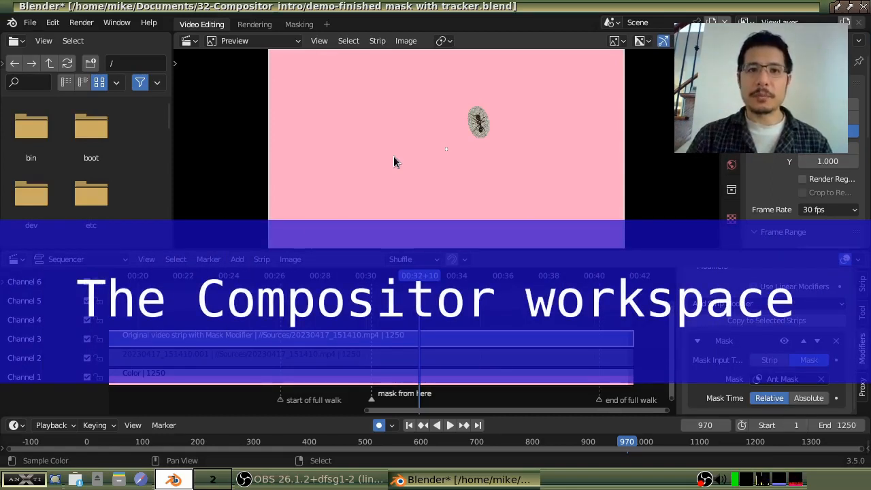
# Add the VFX Compositing workspace to the project
pyautogui.click(326, 23)
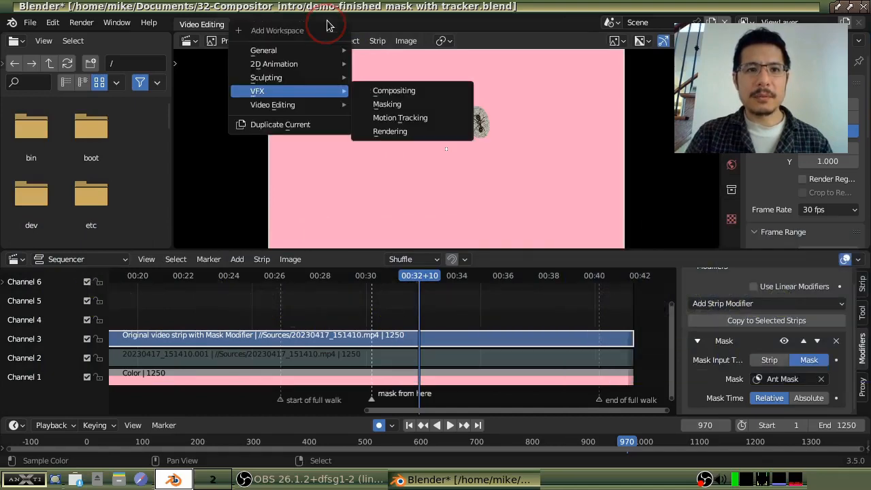
pyautogui.moveTo(321, 93)
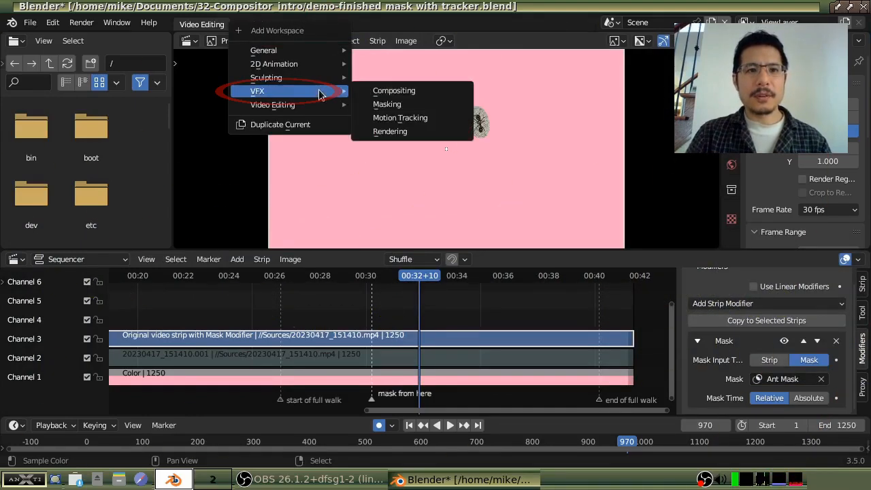
pyautogui.click(430, 93)
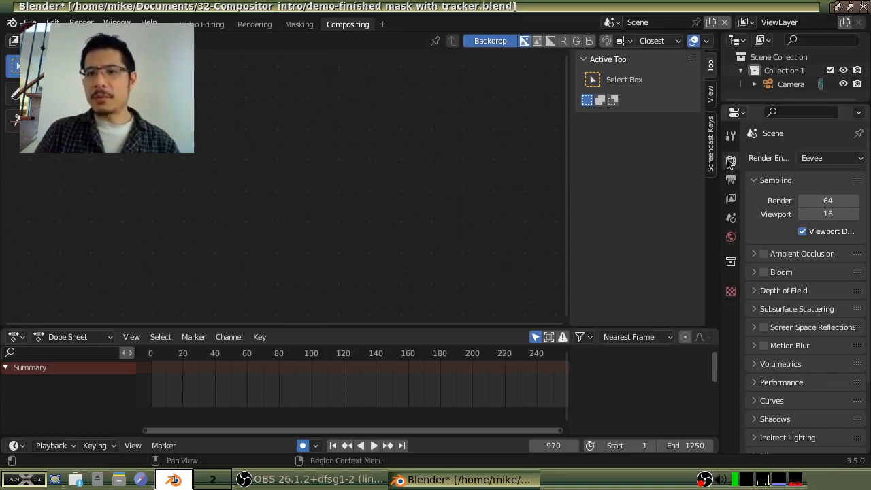
# Show the scene's output properties, and enlarge the Properties editor and the timeline area
pyautogui.click(732, 184)
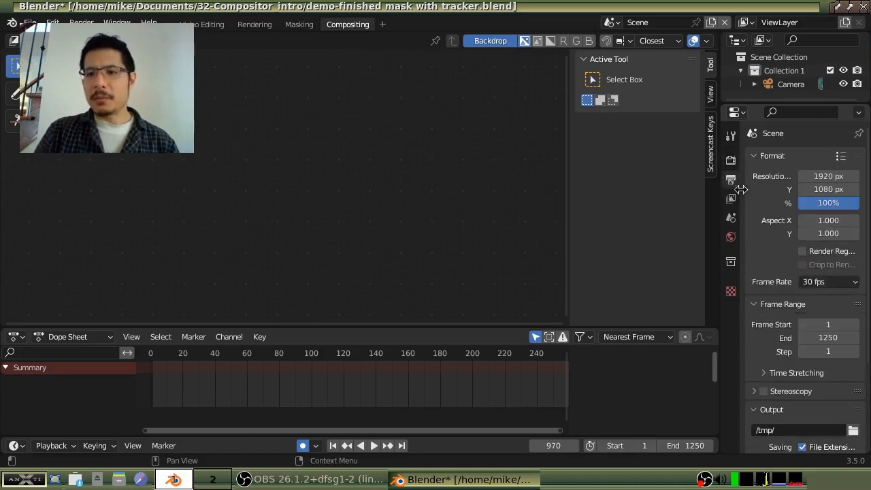
pyautogui.moveTo(722, 183); pyautogui.dragTo(680, 198)
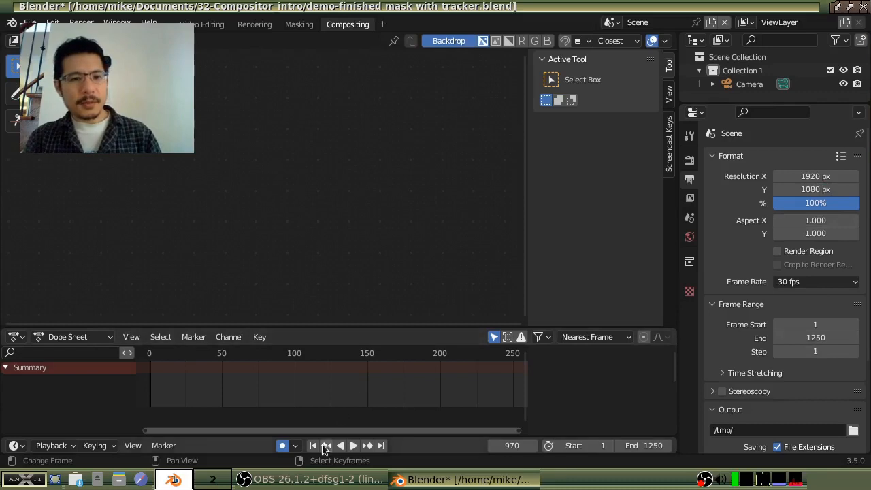
pyautogui.moveTo(438, 438); pyautogui.dragTo(443, 405)
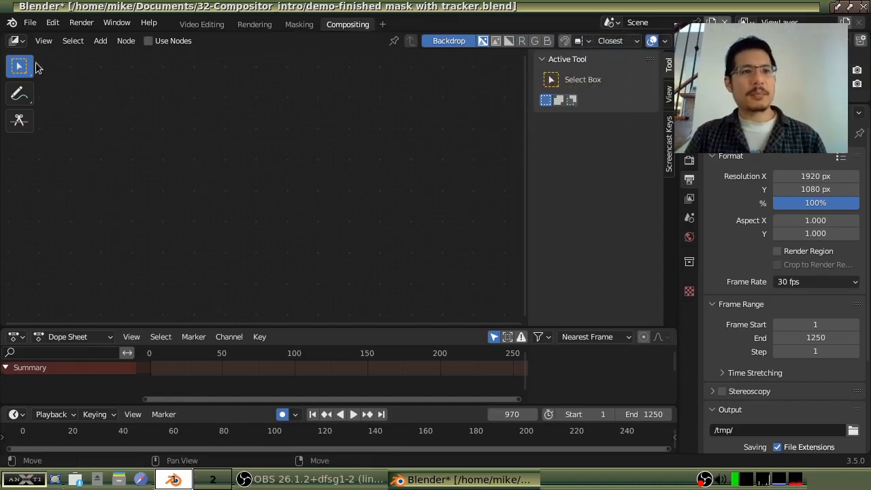
# Choose Compositor as the main area's editor type and extend that area down over the Dope Sheet
pyautogui.click(16, 41)
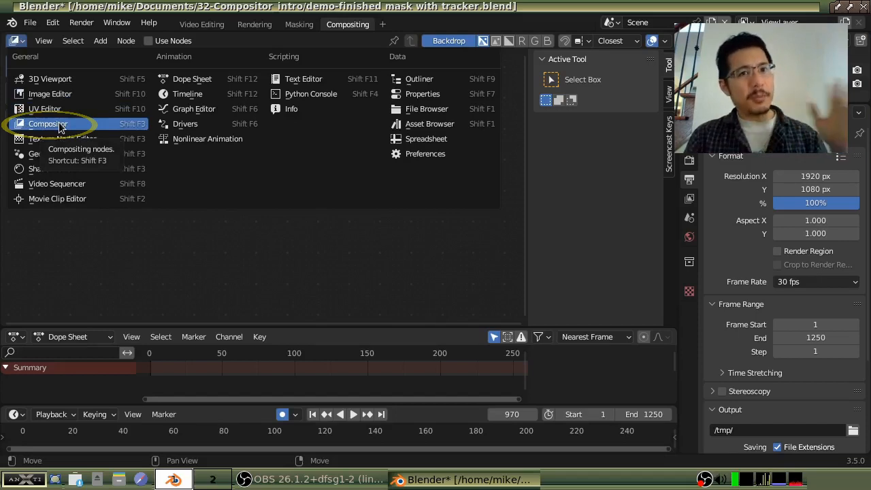
pyautogui.click(60, 126)
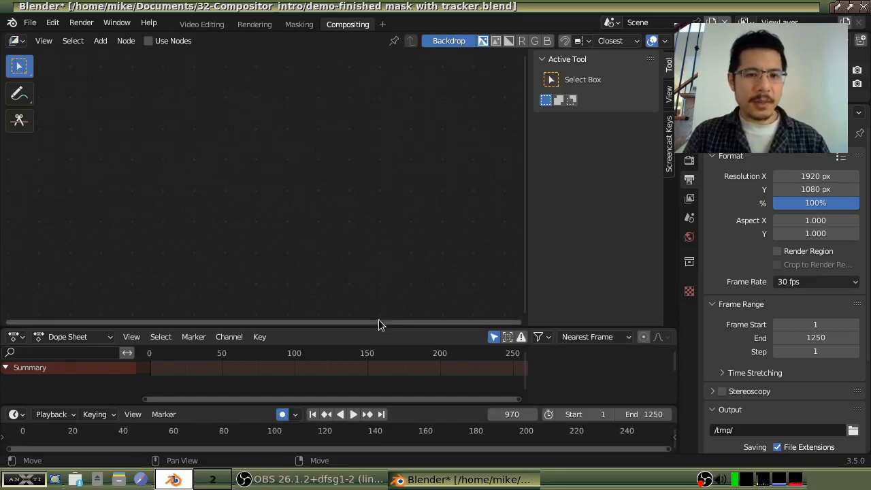
pyautogui.moveTo(385, 329); pyautogui.dragTo(417, 407)
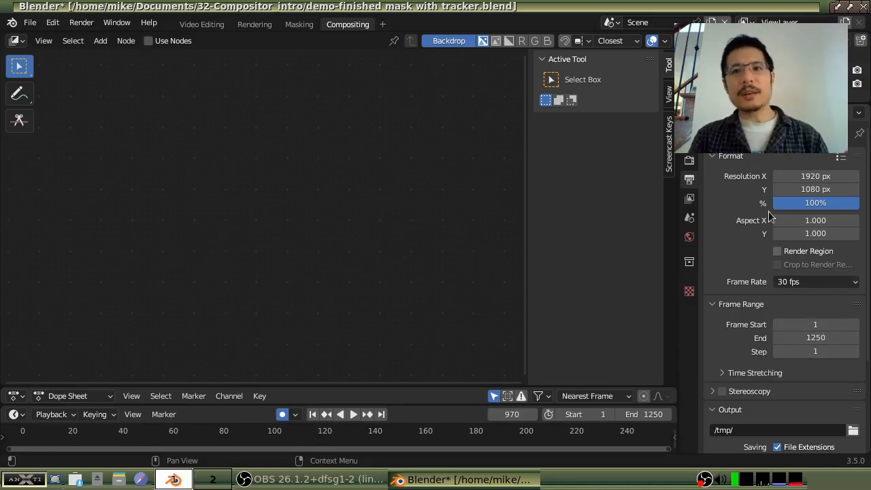
# Create a new scene that copies the current scene's settings and name it demo
pyautogui.click(712, 25)
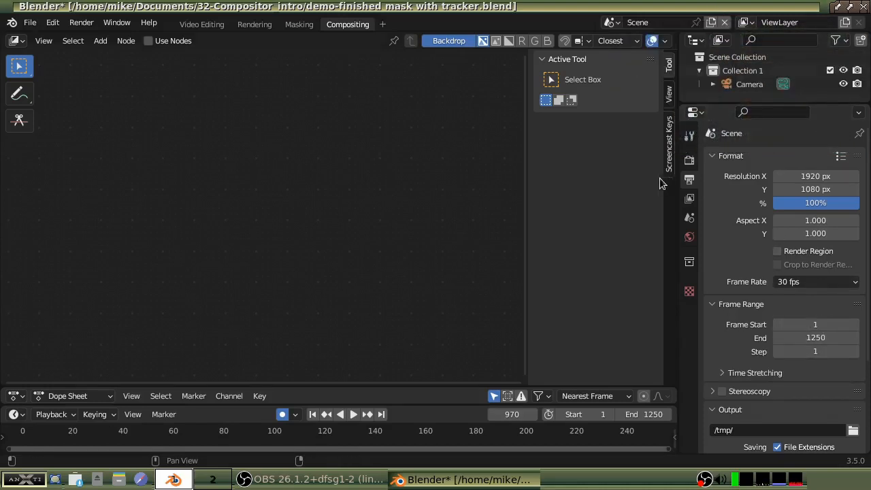
pyautogui.click(711, 22)
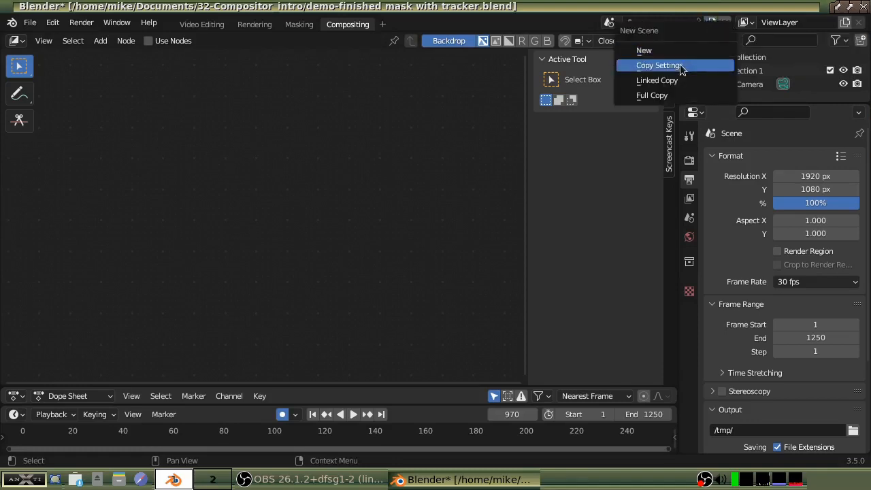
pyautogui.click(681, 68)
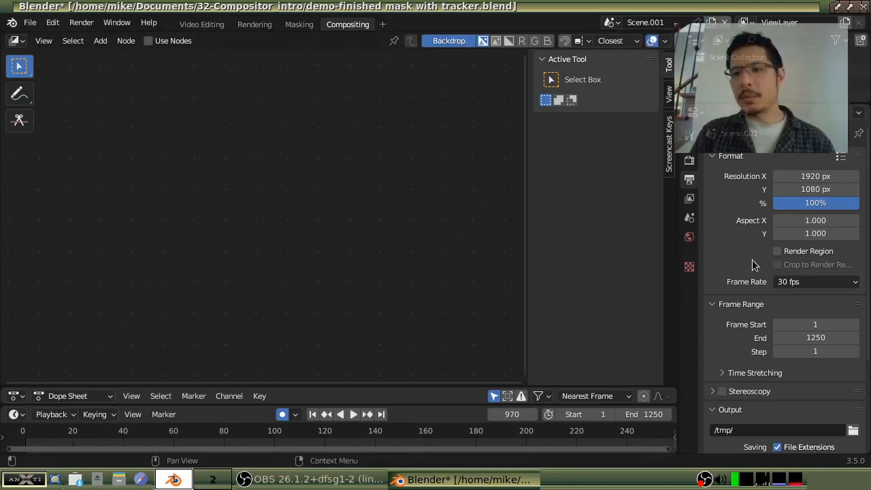
pyautogui.doubleClick(646, 23)
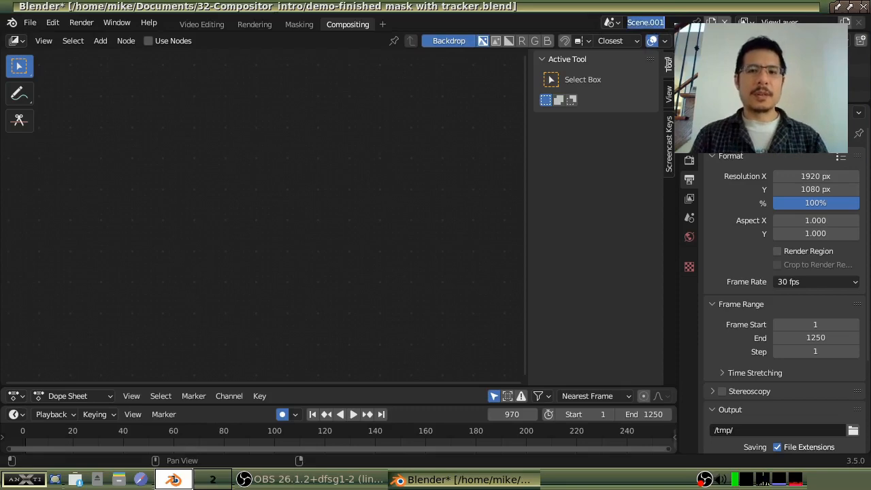
pyautogui.write('demo')
pyautogui.press('Return')
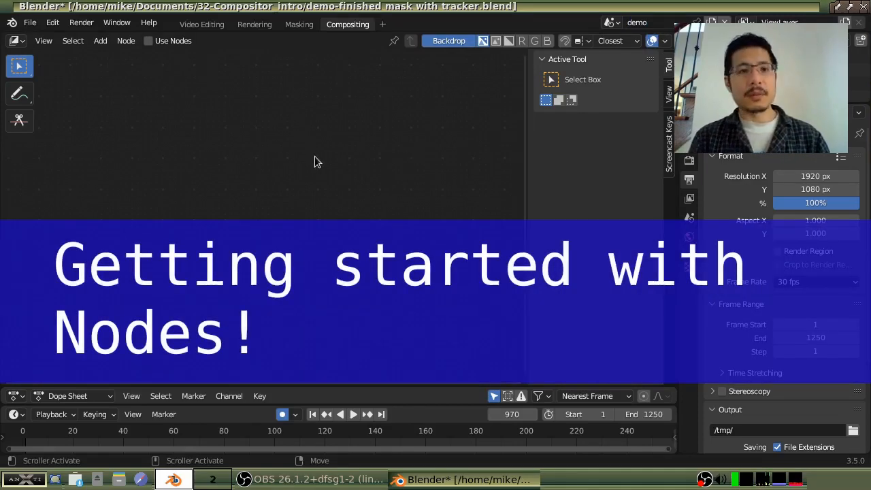
# Enable Use Nodes for the demo scene and frame the default compositing nodes at a readable size
pyautogui.click(150, 43)
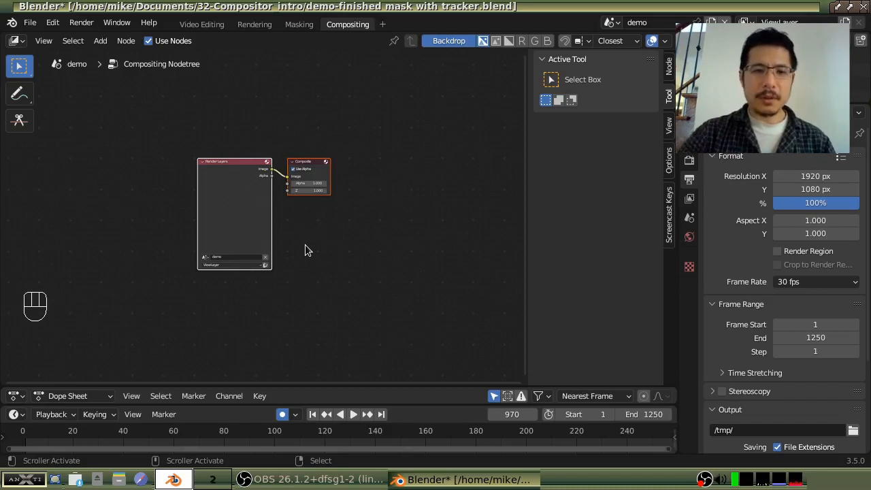
pyautogui.press('Home')
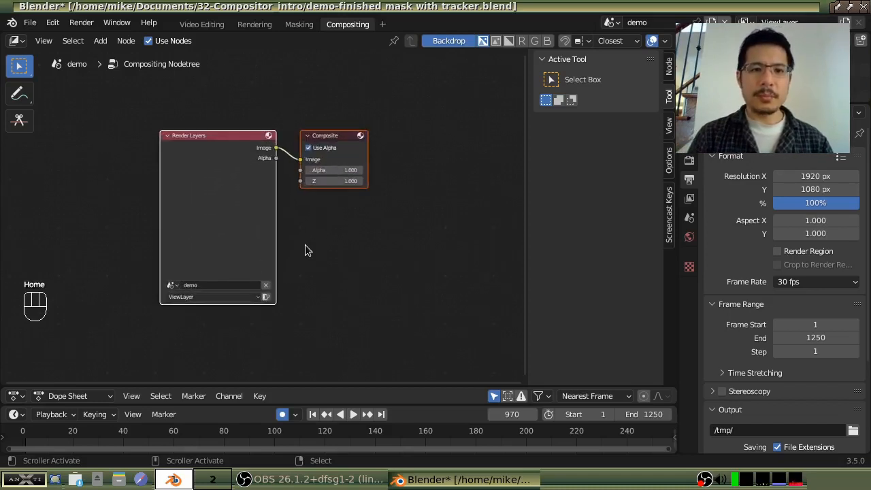
pyautogui.scroll(2, 302, 239)
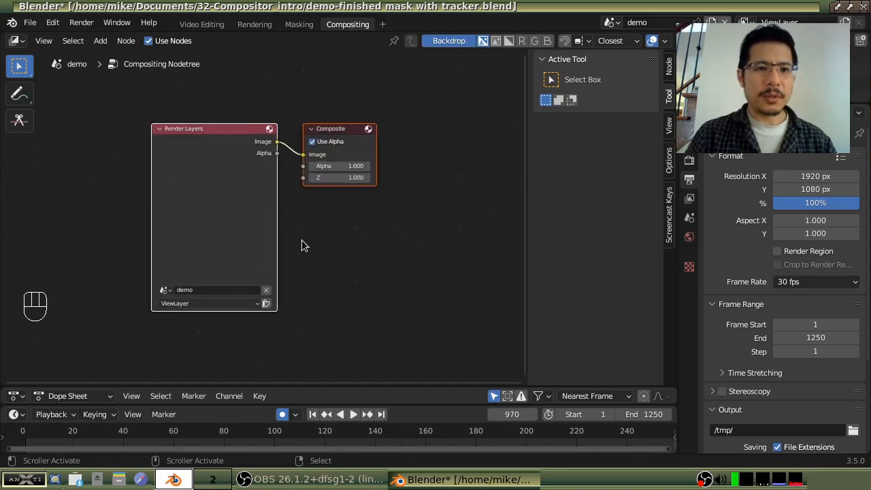
pyautogui.scroll(-2, 304, 244)
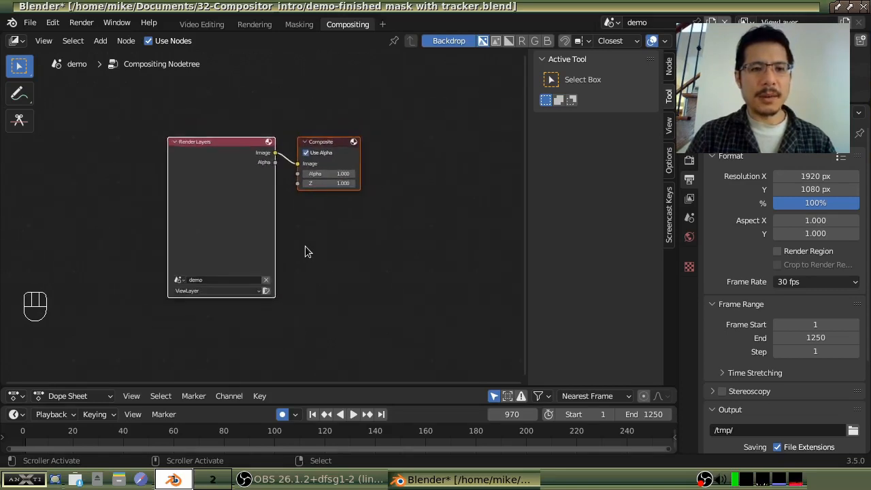
pyautogui.scroll(2, 305, 245)
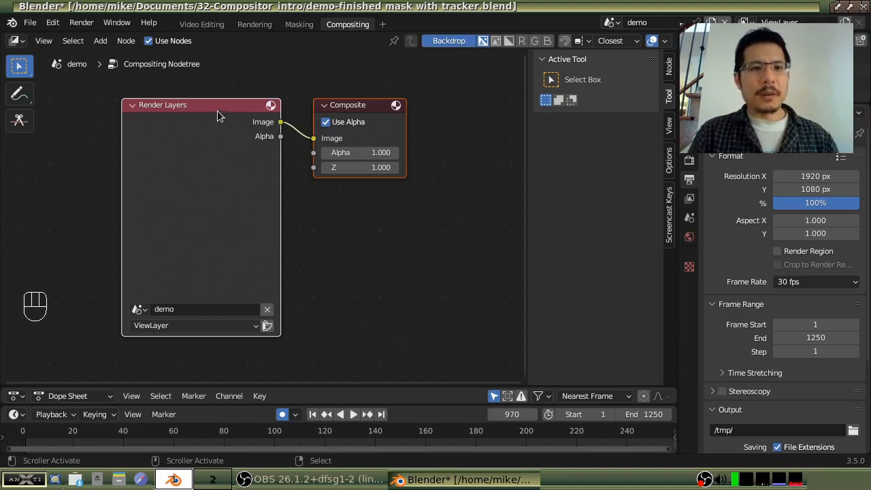
# Delete the Render Layers node and move the Composite node up toward the right edge of the node canvas
pyautogui.click(193, 107)
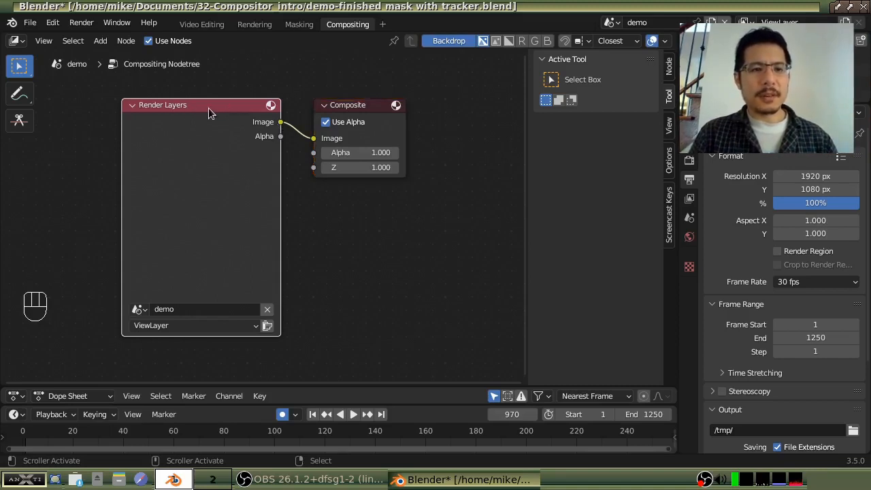
pyautogui.click(126, 41)
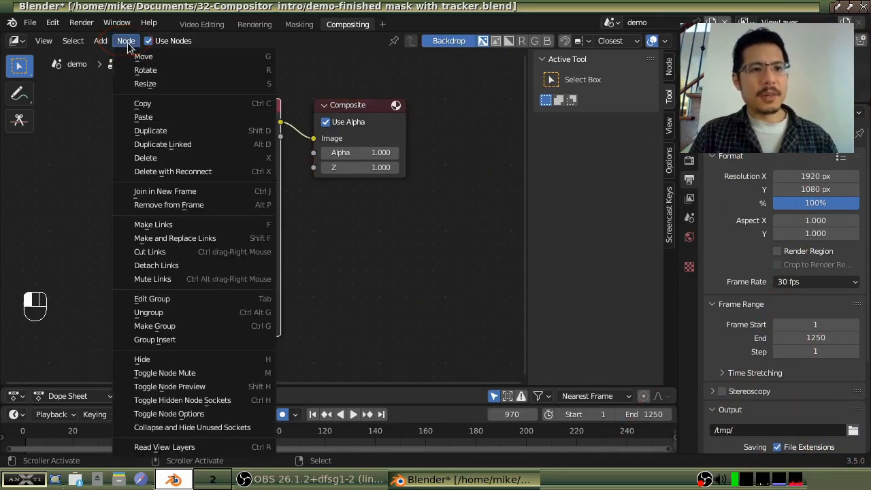
pyautogui.click(238, 161)
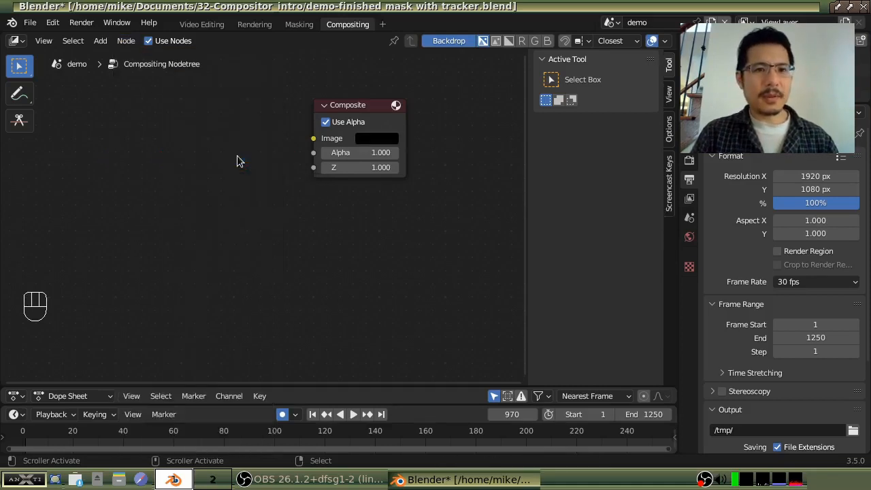
pyautogui.click(361, 111)
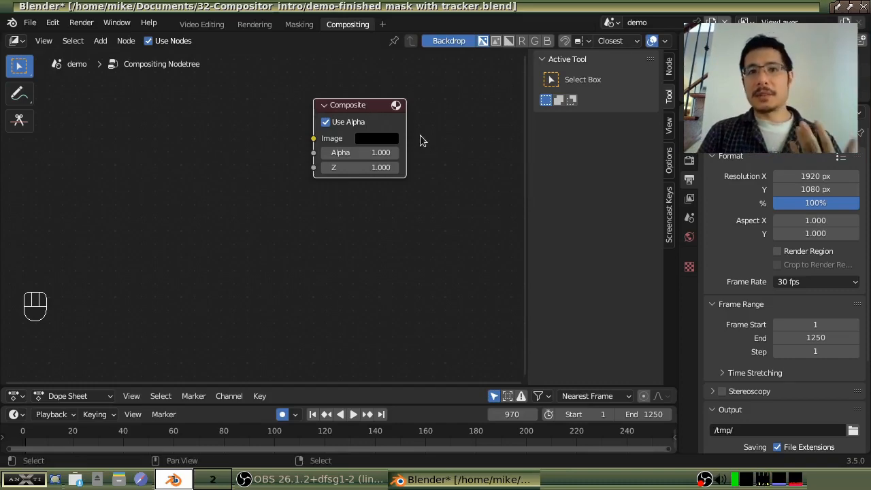
pyautogui.moveTo(366, 109); pyautogui.dragTo(454, 85)
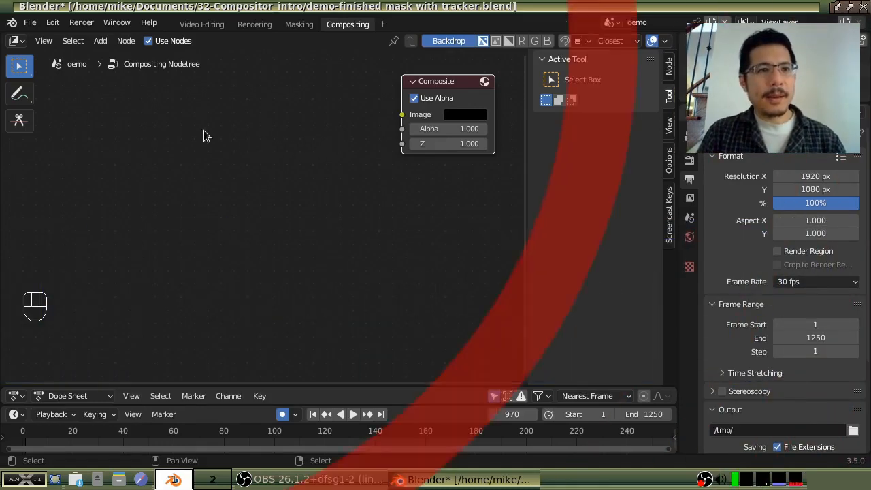
# Add a Movie Clip input node to the node tree and place it well to the left of the Composite node
pyautogui.click(101, 41)
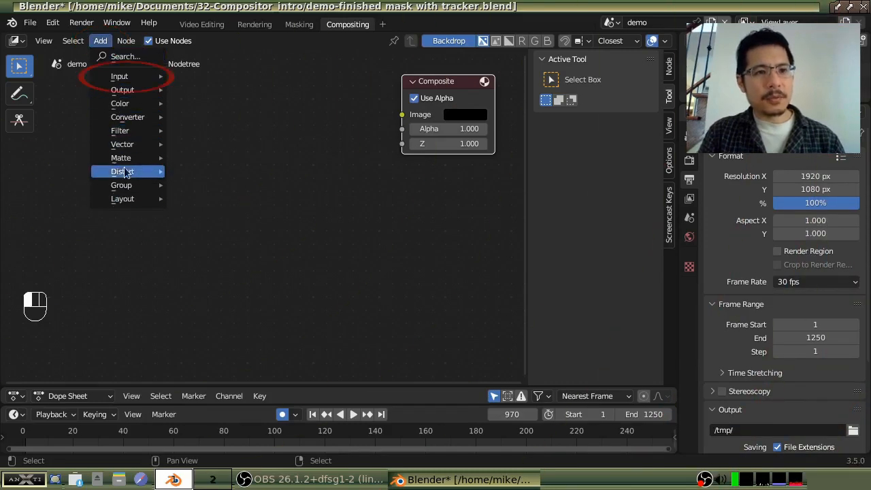
pyautogui.moveTo(133, 79)
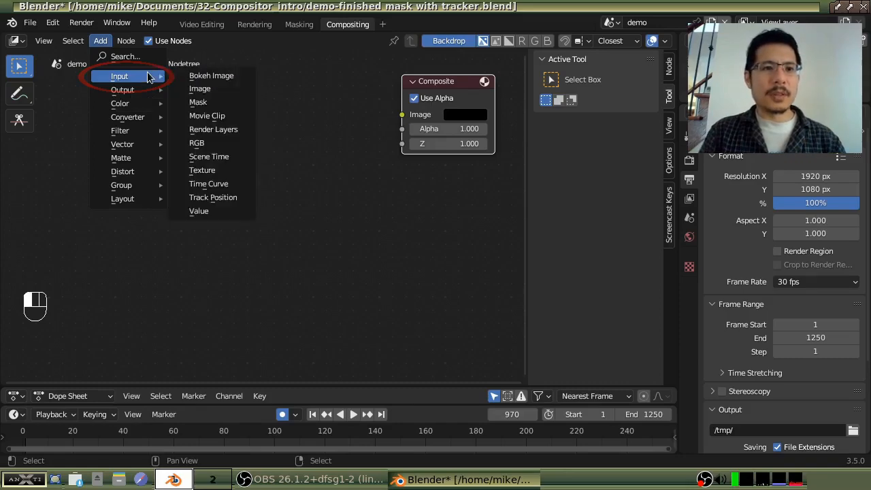
pyautogui.click(225, 120)
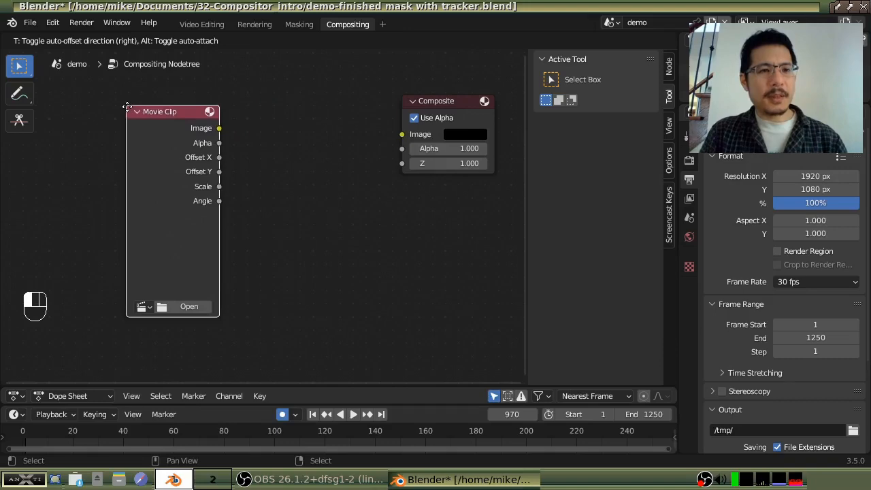
pyautogui.moveTo(127, 108); pyautogui.dragTo(127, 107)
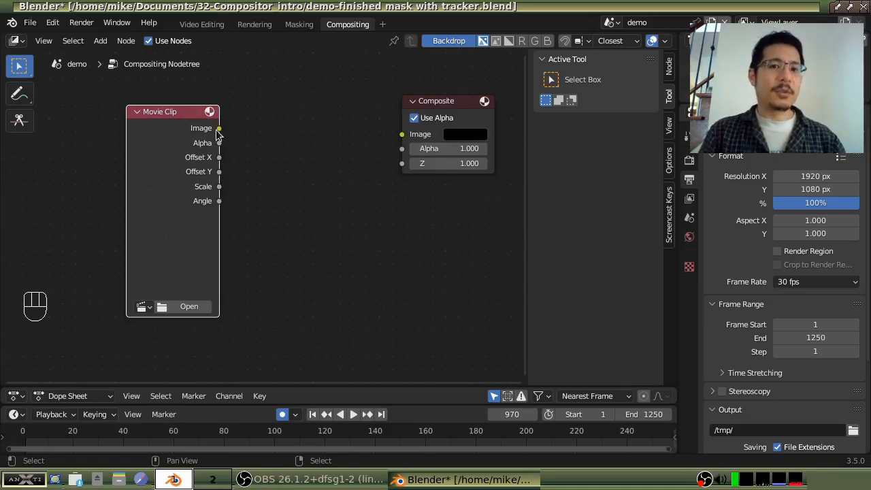
# Load ant.mp4 from the Sources folder into the Movie Clip node
pyautogui.click(189, 307)
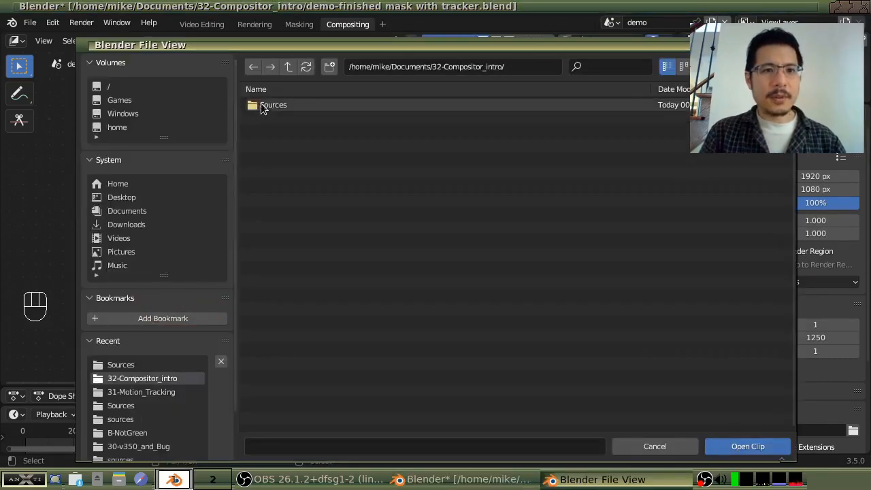
pyautogui.doubleClick(259, 105)
pyautogui.click(293, 148)
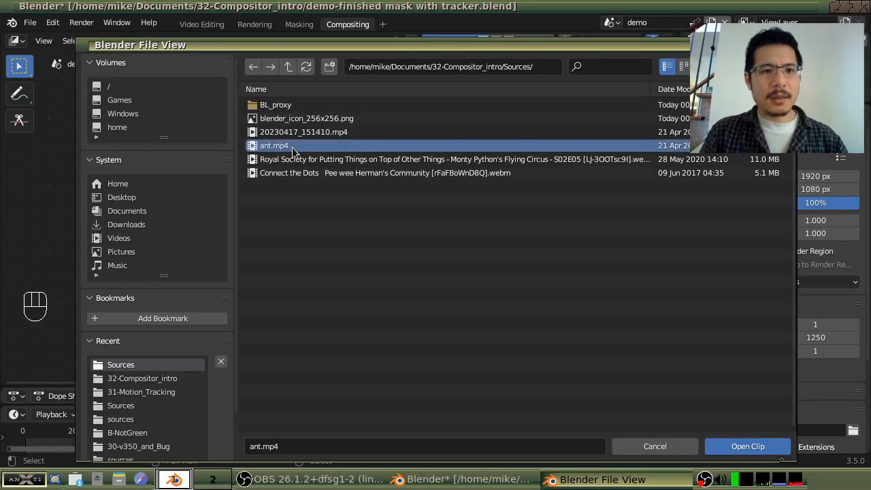
pyautogui.doubleClick(293, 146)
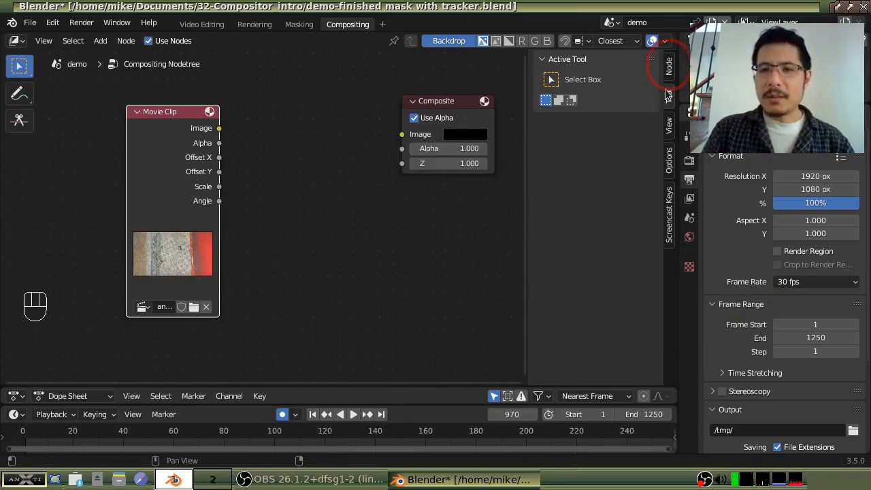
# Show the Movie Clip node's expanded properties in the sidebar and widen the sidebar slightly
pyautogui.click(670, 68)
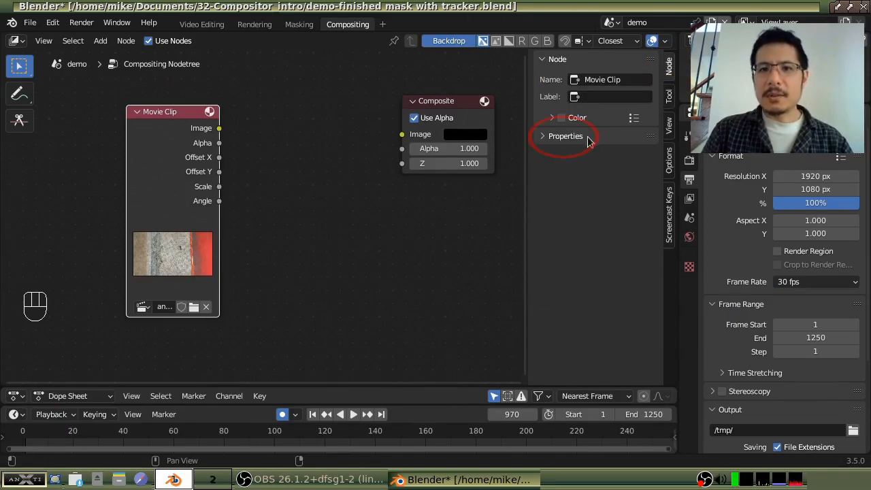
pyautogui.click(551, 137)
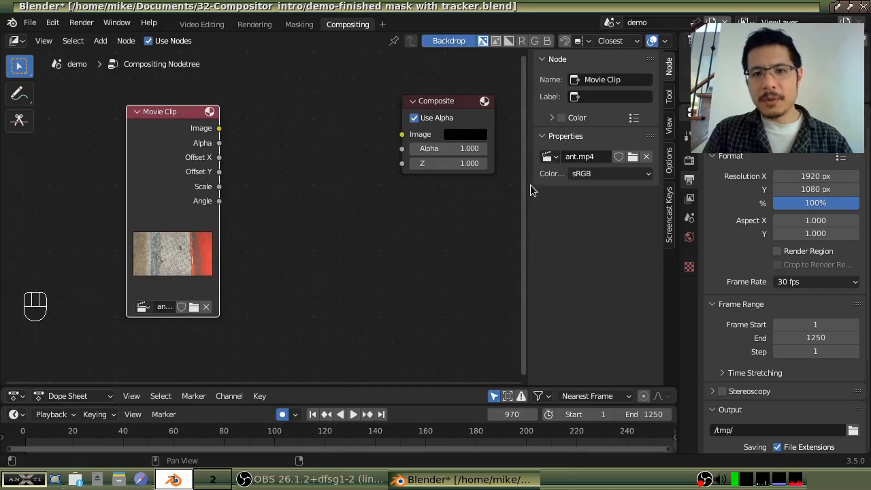
pyautogui.moveTo(524, 186); pyautogui.dragTo(499, 187)
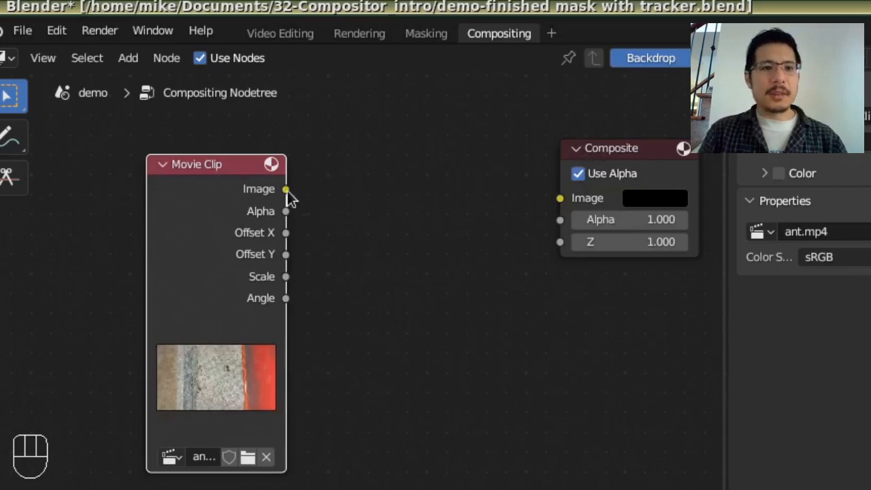
# Connect the Movie Clip's Image output to the Composite node's Image input and nudge the Composite node slightly upward
pyautogui.moveTo(286, 191); pyautogui.dragTo(557, 201)
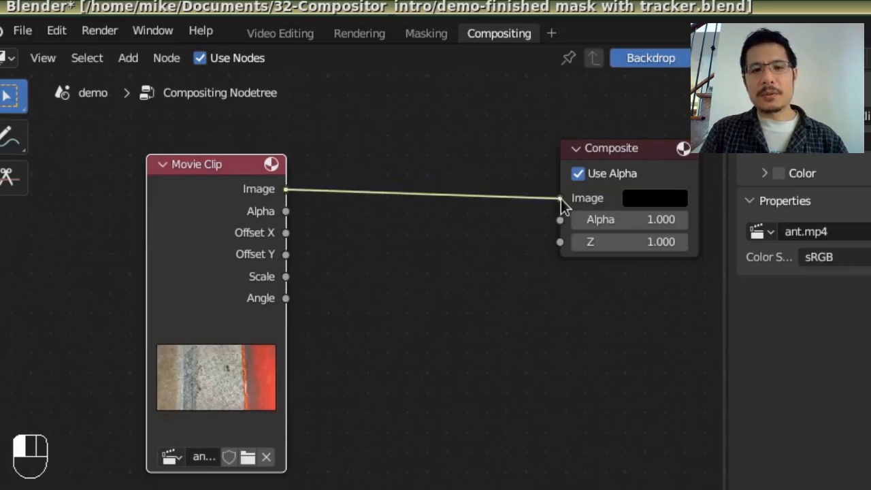
pyautogui.moveTo(563, 206); pyautogui.dragTo(562, 206)
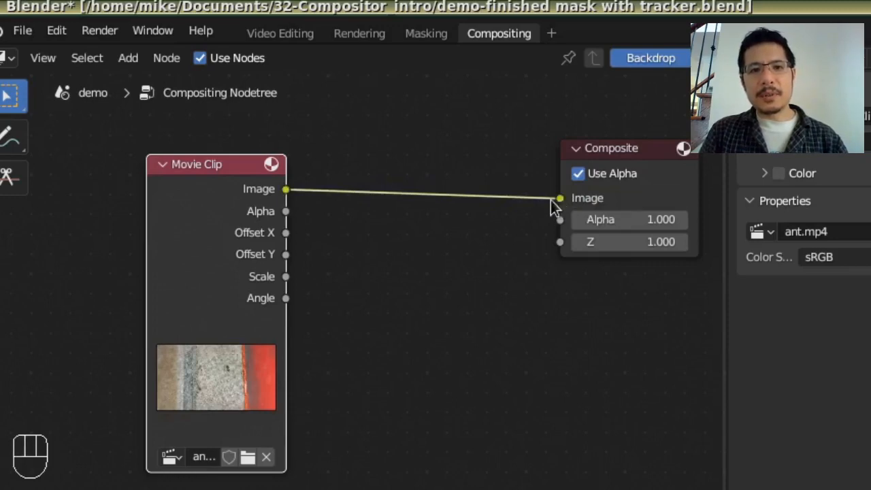
pyautogui.moveTo(618, 146); pyautogui.dragTo(623, 136)
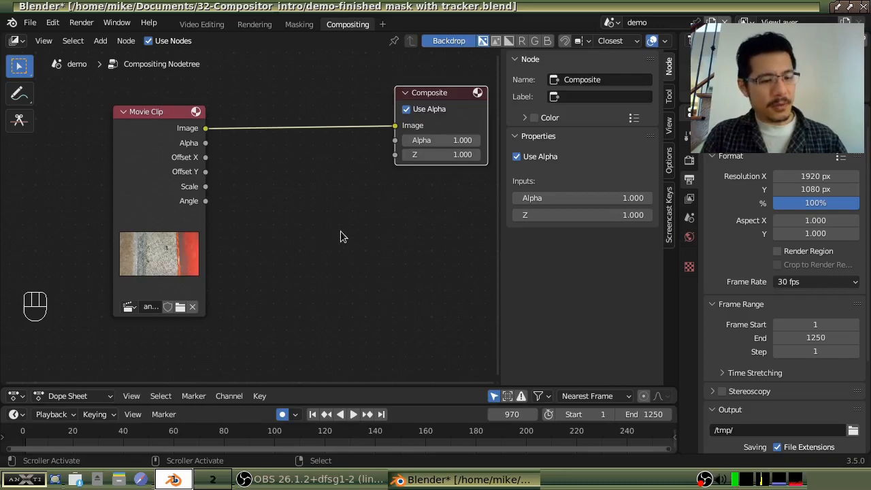
# Add a Viewer output node below the Composite node and feed it from the Movie Clip's Image output
pyautogui.press('shift')
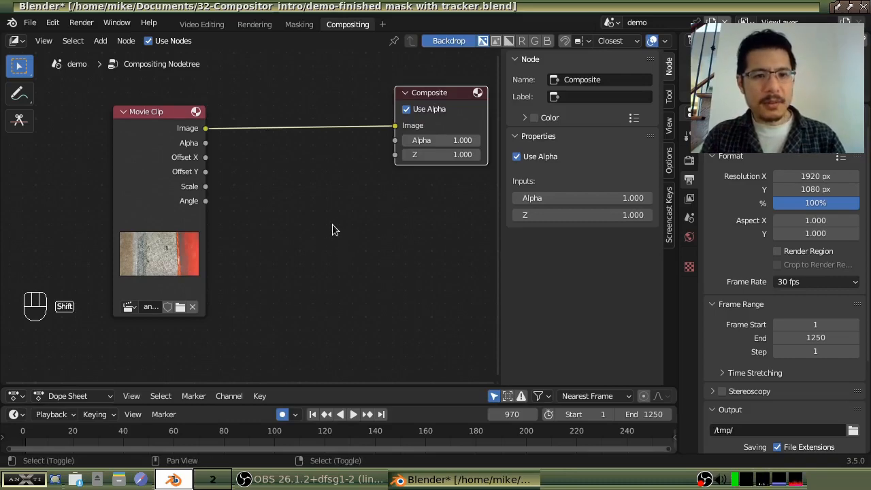
pyautogui.hotkey('shift', 'a')
pyautogui.moveTo(333, 229)
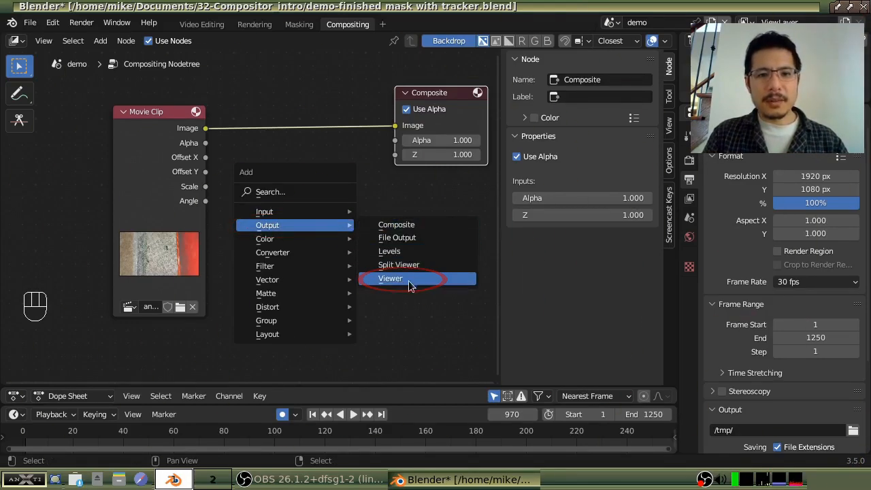
pyautogui.click(436, 279)
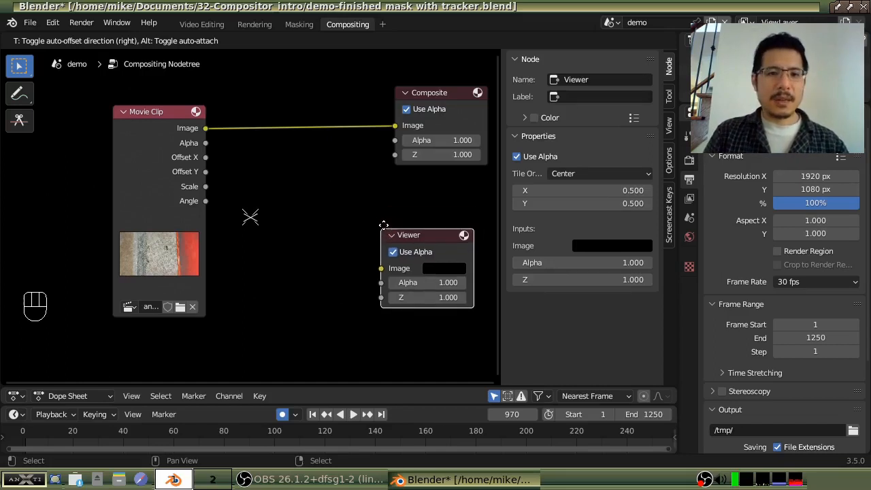
pyautogui.click(385, 227)
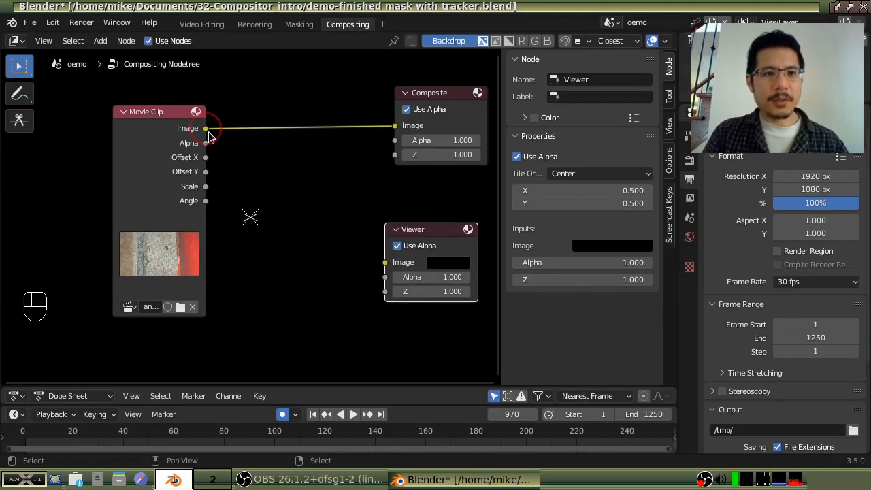
pyautogui.moveTo(206, 129); pyautogui.dragTo(386, 265)
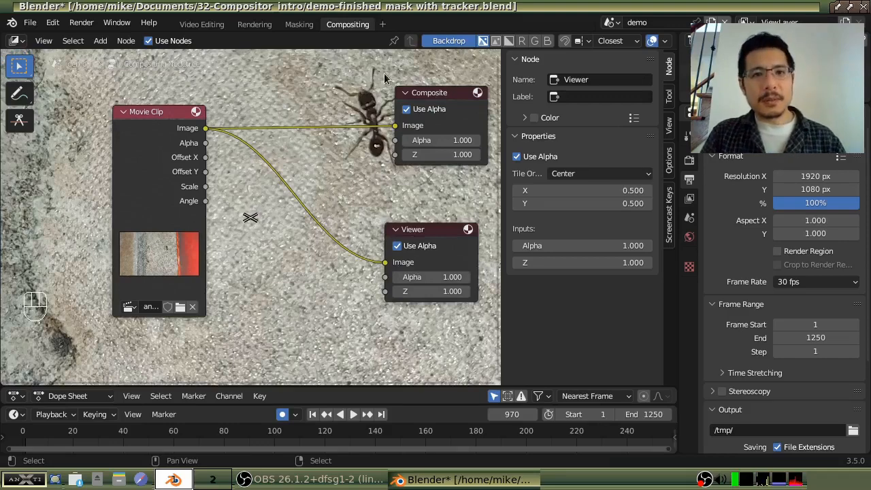
# Toggle the backdrop off and on again, and fit both the backdrop image and the nodes to the editor area
pyautogui.click(462, 46)
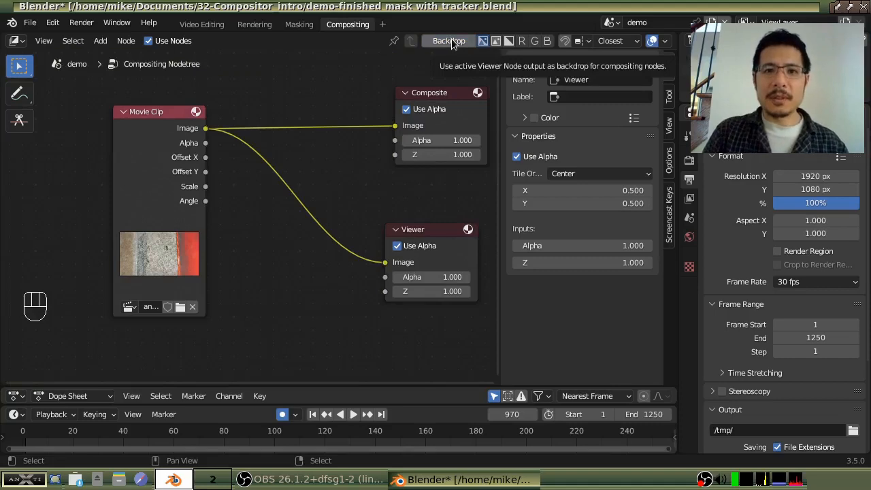
pyautogui.click(450, 42)
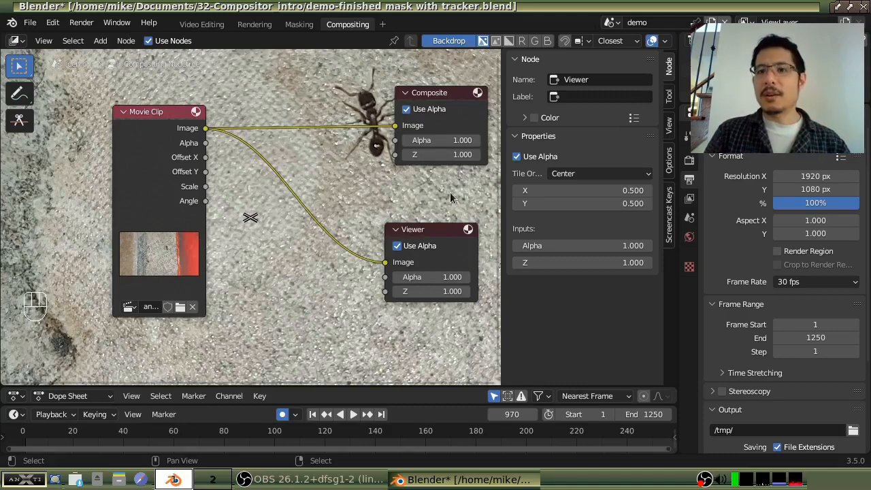
pyautogui.click(669, 126)
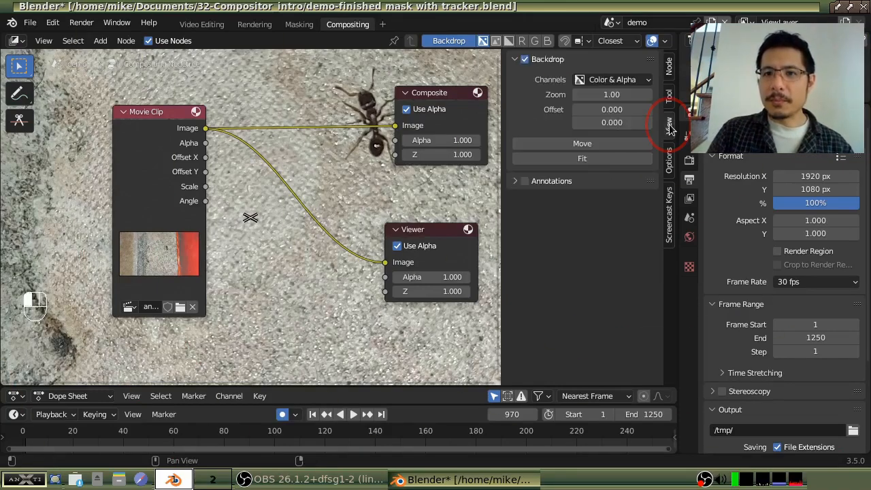
pyautogui.click(582, 159)
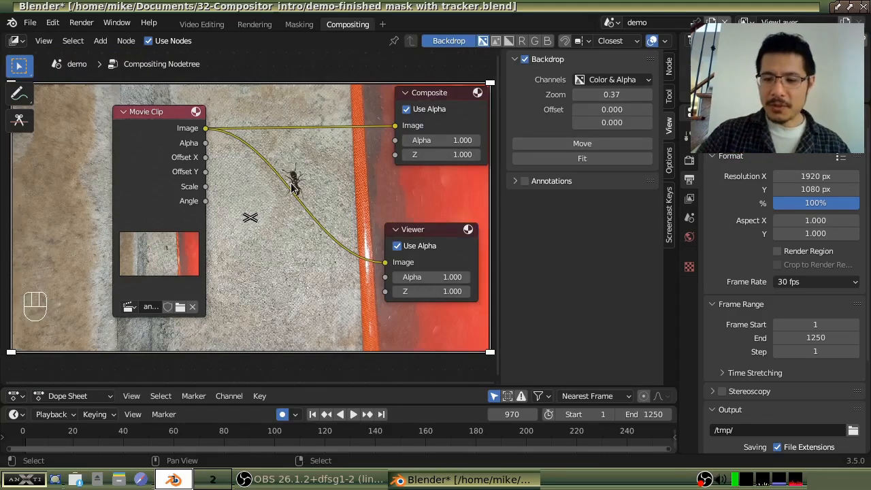
pyautogui.press('Home')
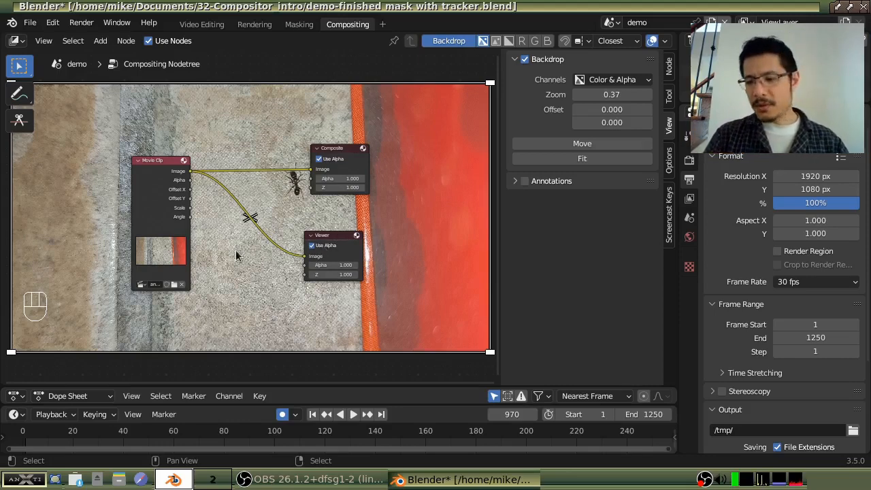
# Enlarge the backdrop to a zoom of 0.99 and refit it to the editor area
pyautogui.click(603, 95)
pyautogui.moveTo(604, 94); pyautogui.dragTo(655, 94)
pyautogui.press('alt')
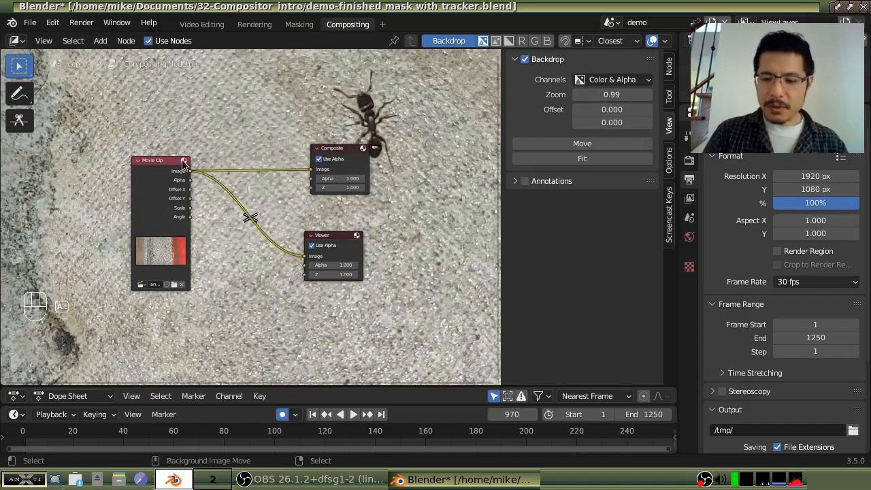
pyautogui.hotkey('alt', 'Home')
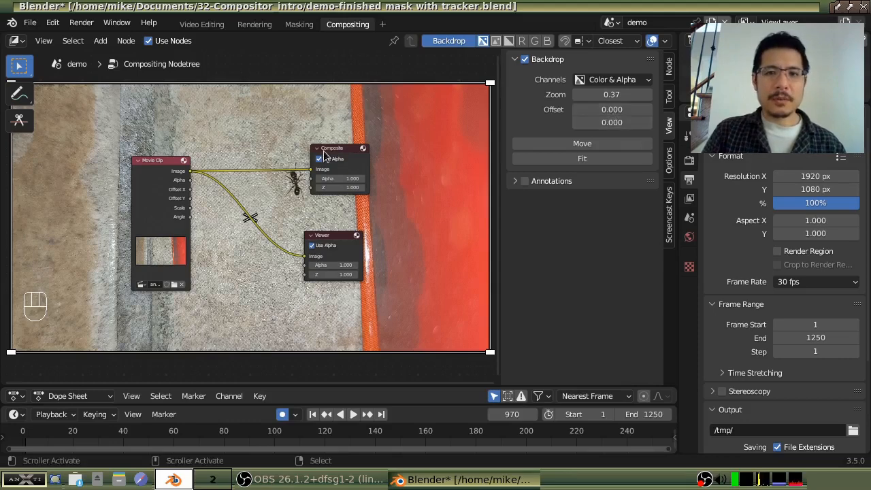
# Offset the backdrop by about 71 horizontally and 62 vertically, and enlarge the view of the nodes
pyautogui.moveTo(585, 109); pyautogui.dragTo(664, 122)
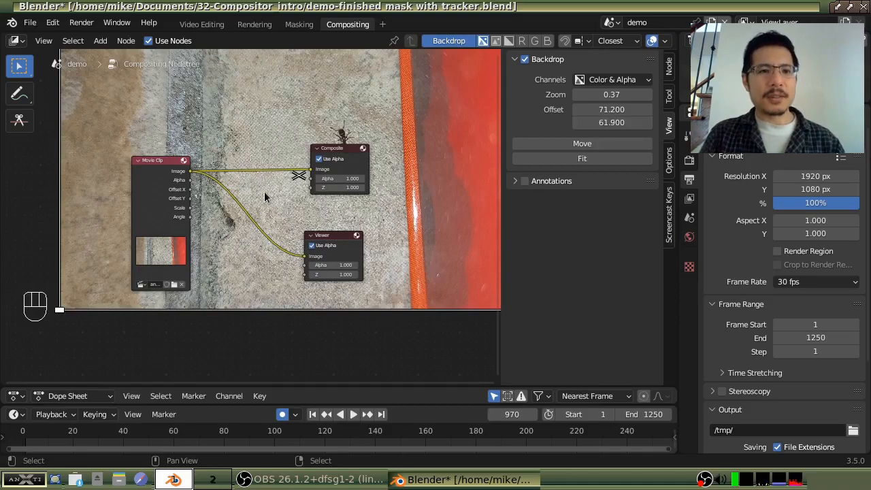
pyautogui.scroll(3, 259, 203)
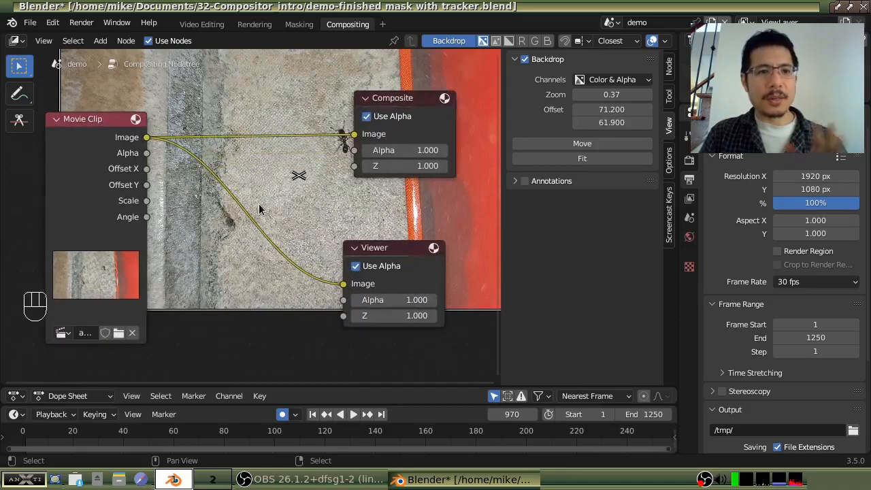
pyautogui.scroll(2, 163, 175)
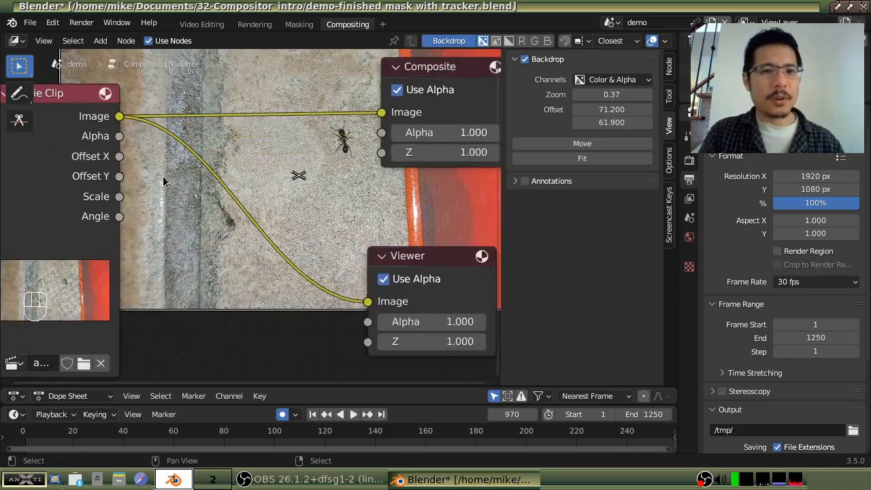
pyautogui.scroll(-2, 163, 175)
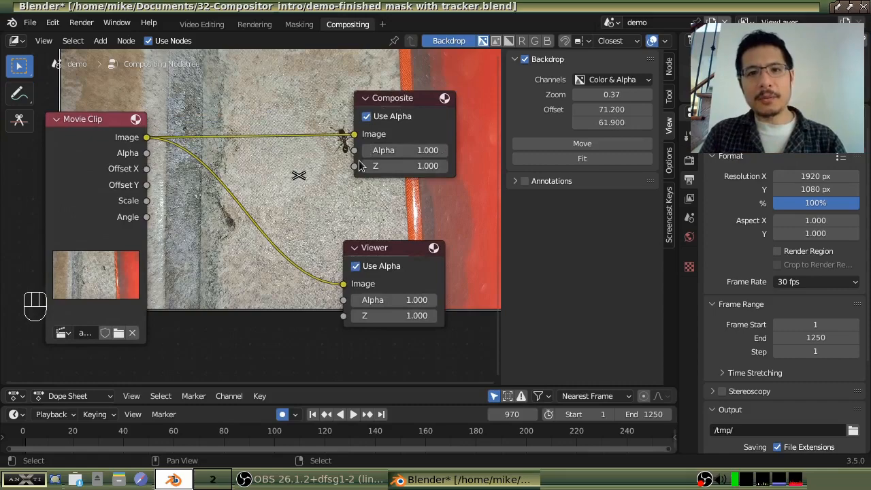
# Set the backdrop zoom to 0.40 and move the backdrop to an offset of about 46 by 36
pyautogui.moveTo(608, 95); pyautogui.dragTo(598, 122)
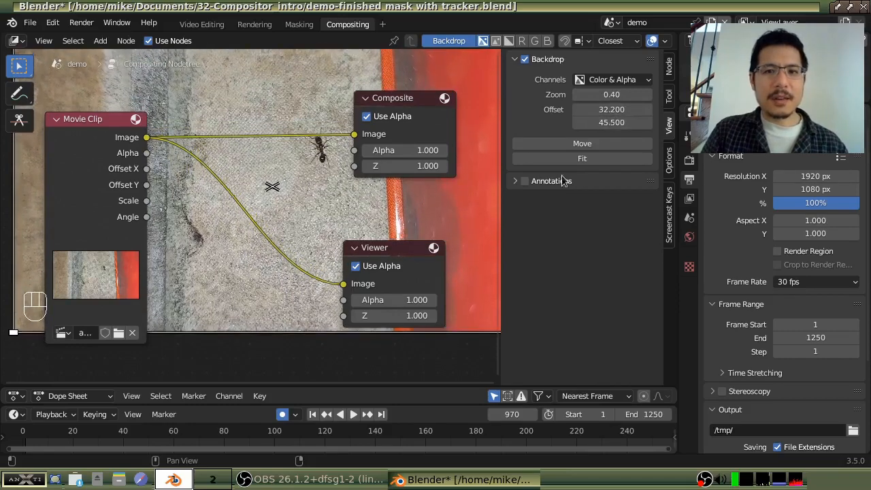
pyautogui.click(584, 145)
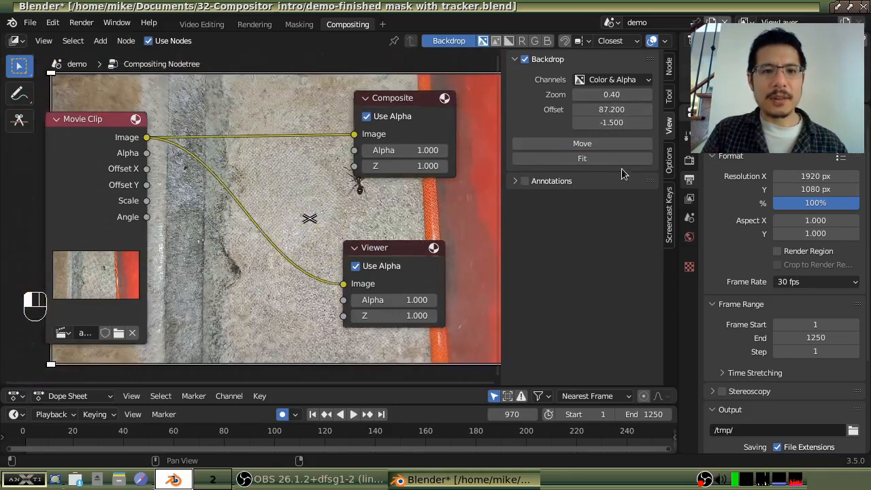
pyautogui.click(594, 144)
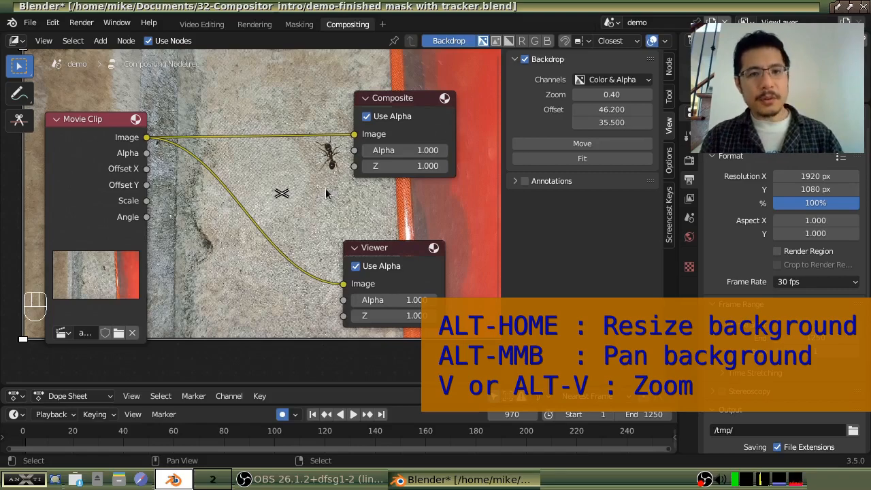
# Pan the backdrop to an offset of about 34 by -17 and enlarge it to a zoom of 0.48
pyautogui.press('alt')
pyautogui.keyDown('alt'); pyautogui.moveTo(312, 195); pyautogui.dragTo(298, 228, button='middle'); pyautogui.keyUp('alt')
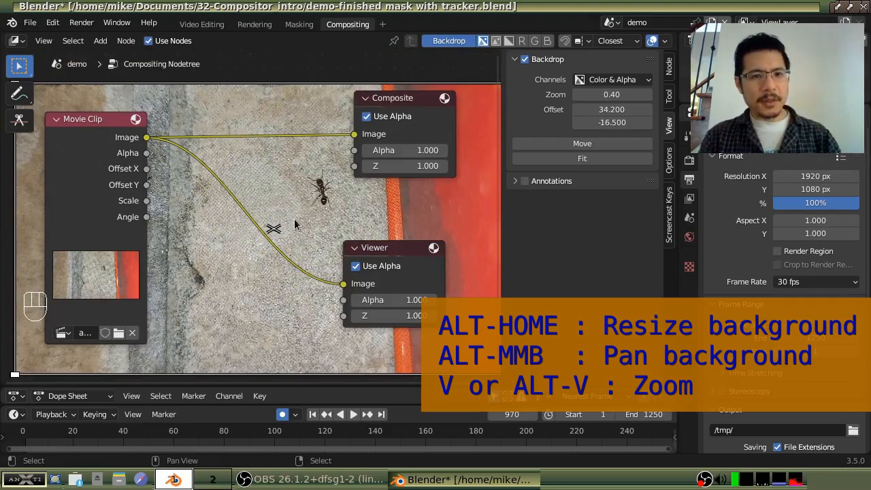
pyautogui.press('v')
pyautogui.press('v')
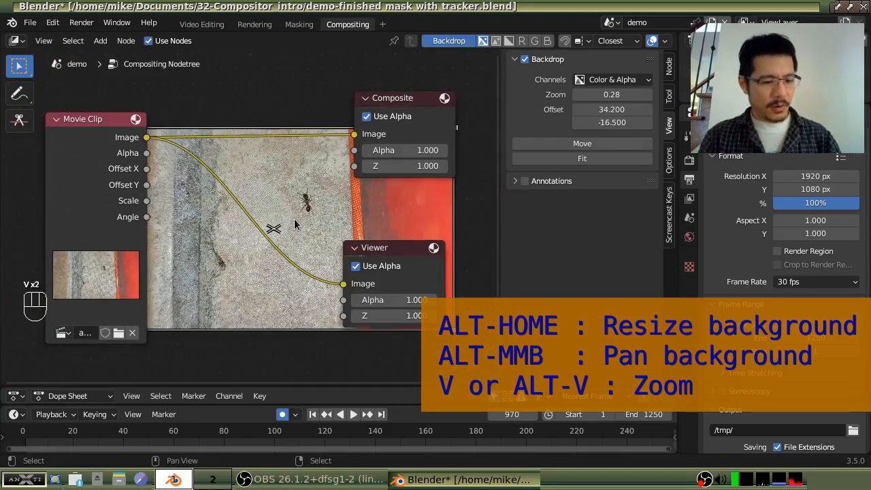
pyautogui.hotkey('alt', 'v')
pyautogui.hotkey('alt', 'v')
pyautogui.hotkey('alt', 'v')
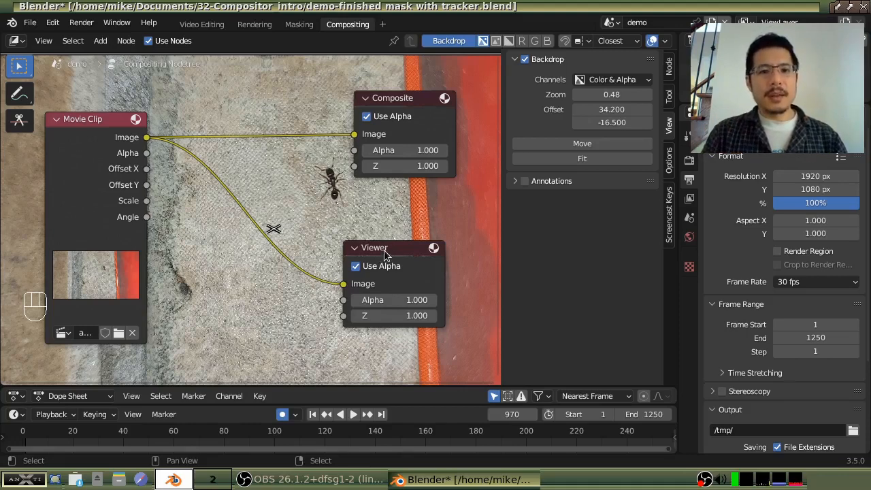
# Space the Composite and Viewer nodes farther apart so the ant in the backdrop stays clear between them
pyautogui.moveTo(380, 254); pyautogui.dragTo(396, 266)
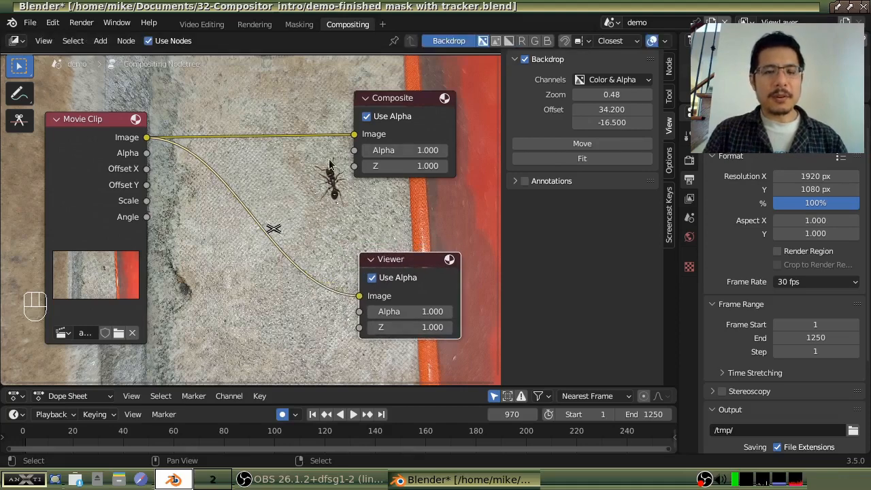
pyautogui.moveTo(398, 92); pyautogui.dragTo(411, 81)
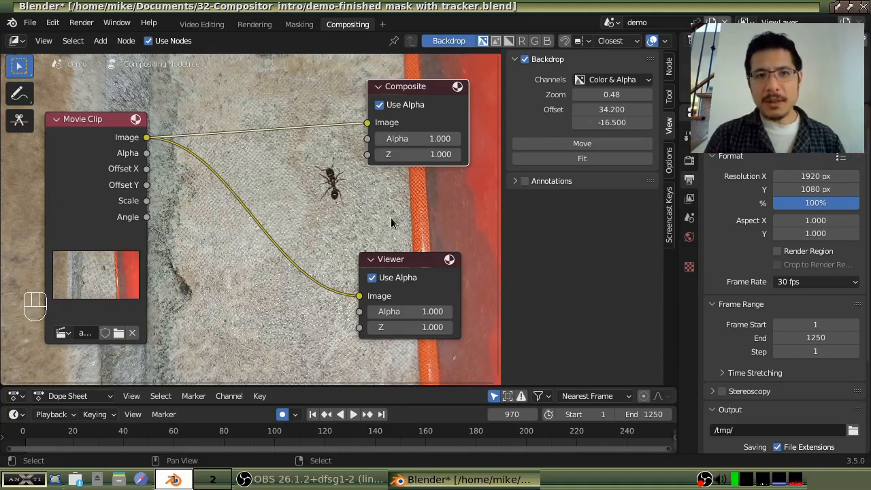
pyautogui.moveTo(411, 265); pyautogui.dragTo(418, 266)
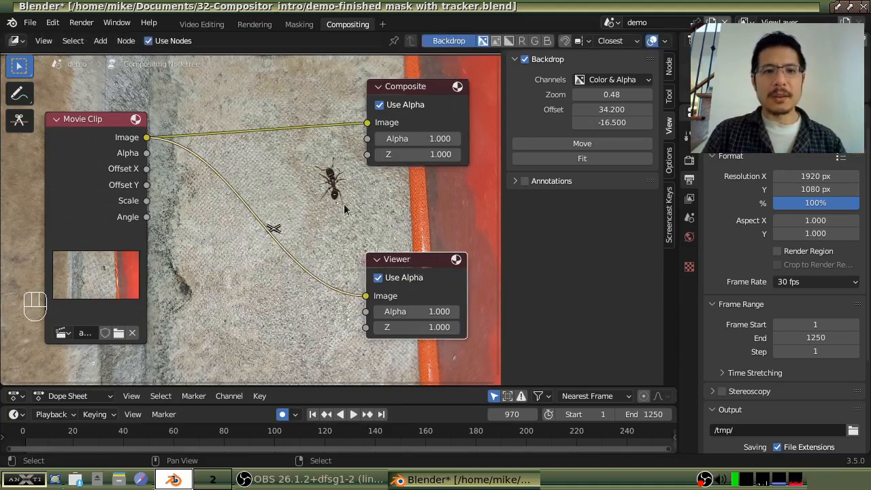
# Link the Movie Clip's Alpha output to the Viewer's Image input and nudge the Viewer node slightly
pyautogui.click(149, 159)
pyautogui.moveTo(149, 159); pyautogui.dragTo(366, 299)
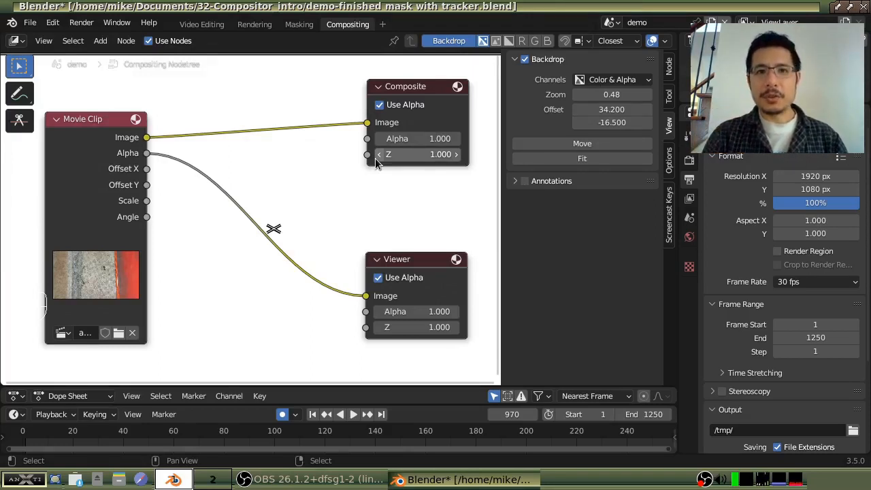
pyautogui.moveTo(417, 259); pyautogui.dragTo(420, 258)
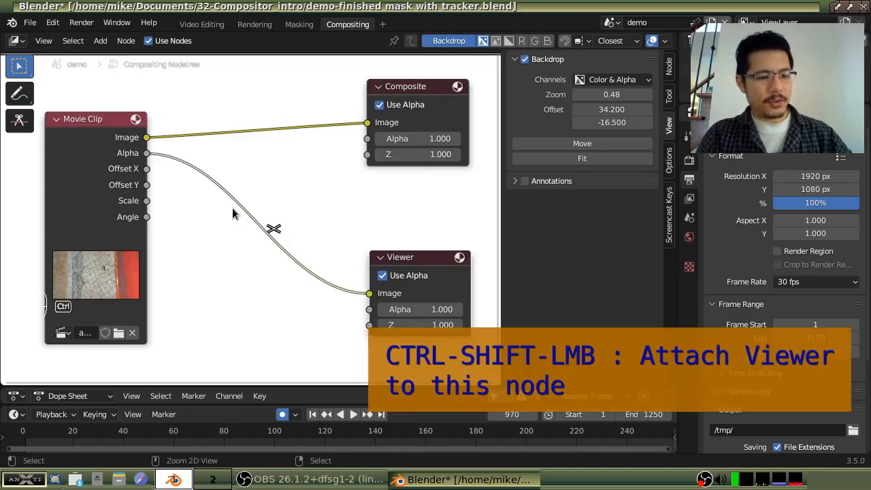
# Cycle the Viewer through the Movie Clip's Offset X, Offset Y, Scale and Angle outputs and back to Image
pyautogui.press('shift')
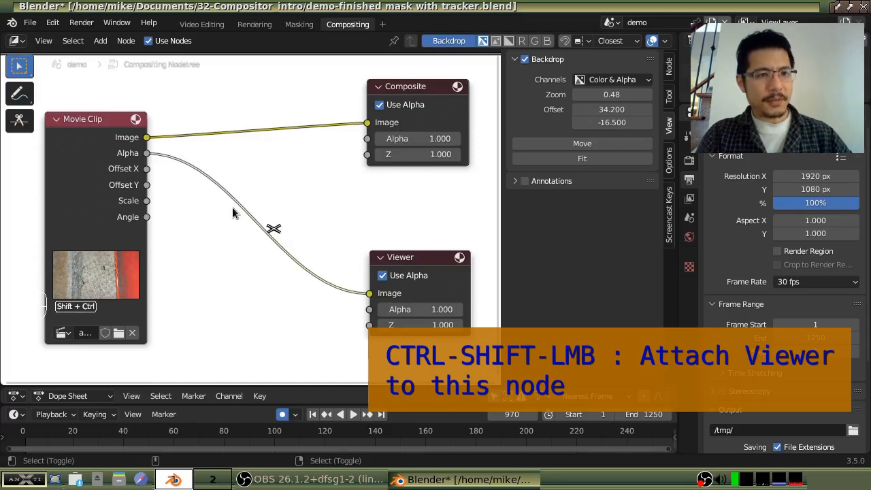
pyautogui.keyDown('ctrl'); pyautogui.keyDown('shift'); pyautogui.click(69, 153); pyautogui.keyUp('shift'); pyautogui.keyUp('ctrl')
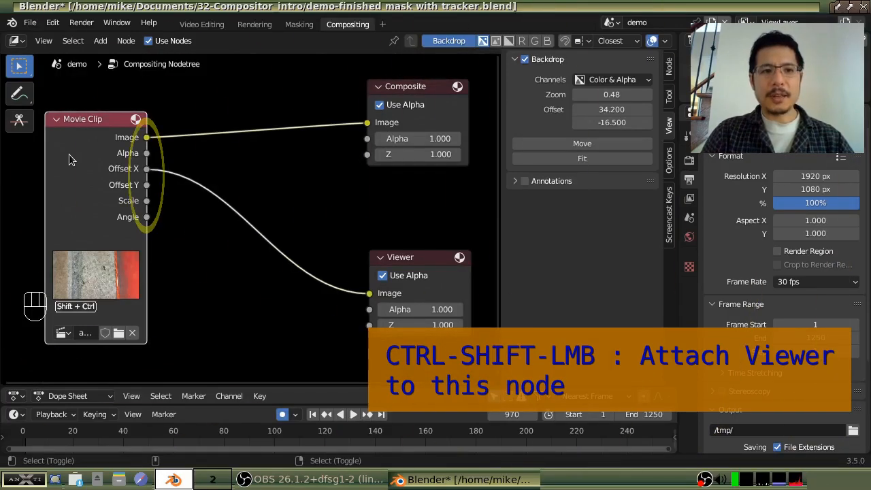
pyautogui.keyDown('ctrl'); pyautogui.keyDown('shift'); pyautogui.click(68, 154); pyautogui.keyUp('shift'); pyautogui.keyUp('ctrl')
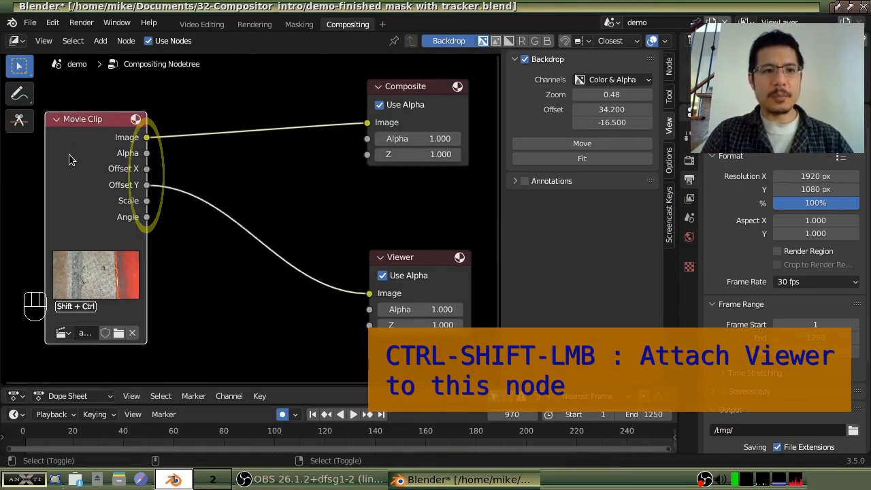
pyautogui.keyDown('ctrl'); pyautogui.keyDown('shift'); pyautogui.click(69, 154); pyautogui.keyUp('shift'); pyautogui.keyUp('ctrl')
pyautogui.keyDown('ctrl'); pyautogui.keyDown('shift'); pyautogui.click(69, 158); pyautogui.keyUp('shift'); pyautogui.keyUp('ctrl')
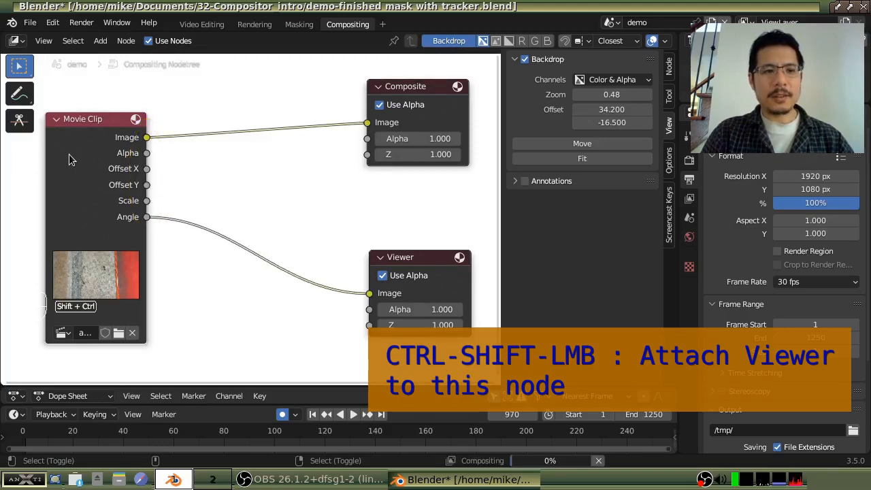
pyautogui.keyDown('ctrl'); pyautogui.keyDown('shift'); pyautogui.click(68, 155); pyautogui.keyUp('shift'); pyautogui.keyUp('ctrl')
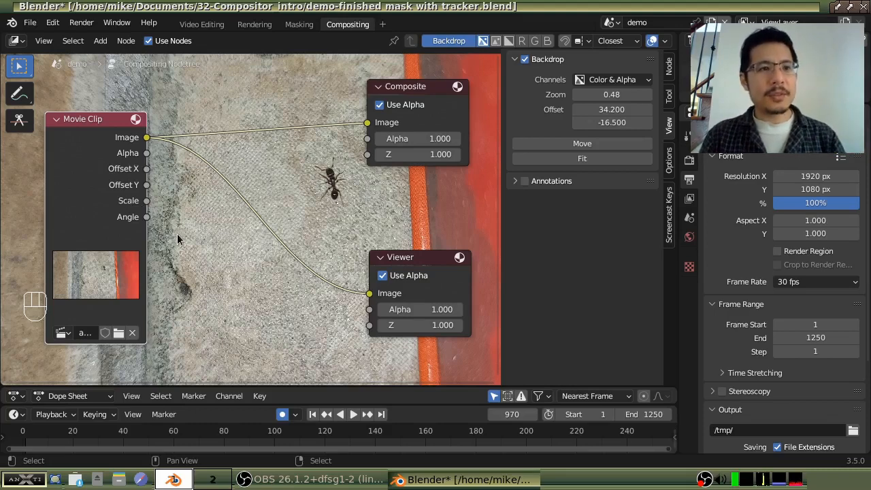
# Add a Mask input node and place it beside the lower part of the Movie Clip node
pyautogui.press('shift')
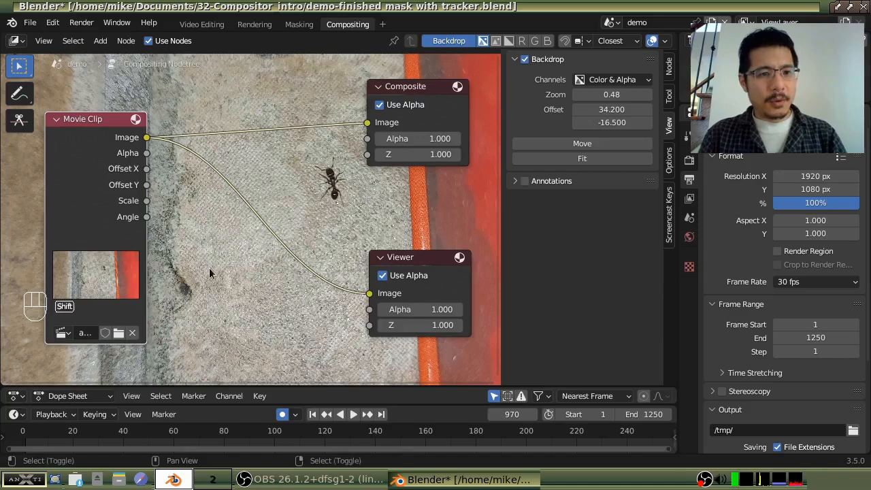
pyautogui.hotkey('shift', 'a')
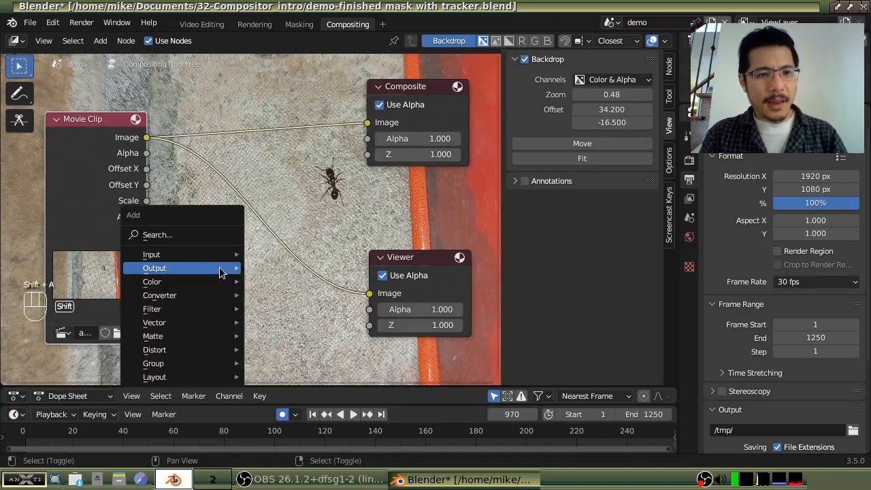
pyautogui.moveTo(183, 261)
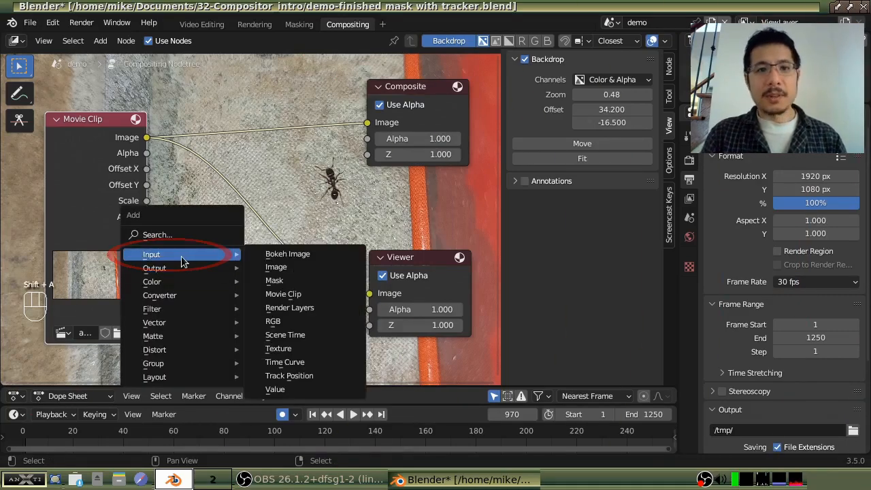
pyautogui.click(293, 284)
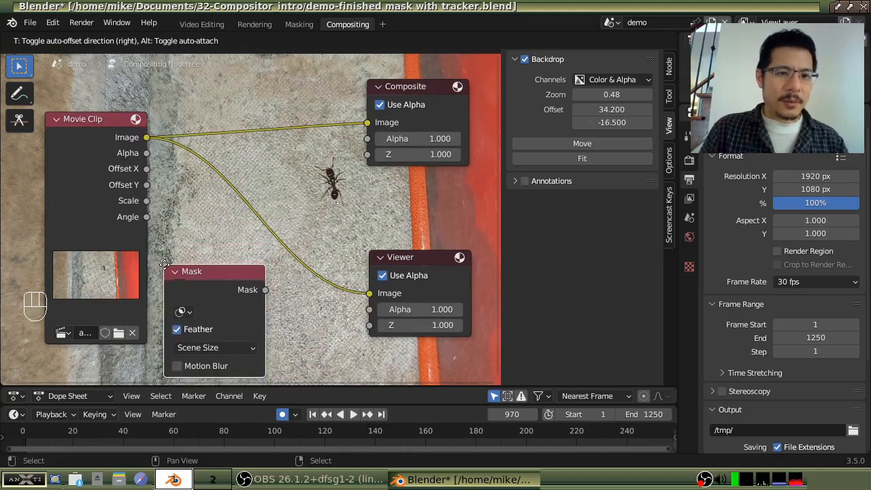
pyautogui.click(165, 268)
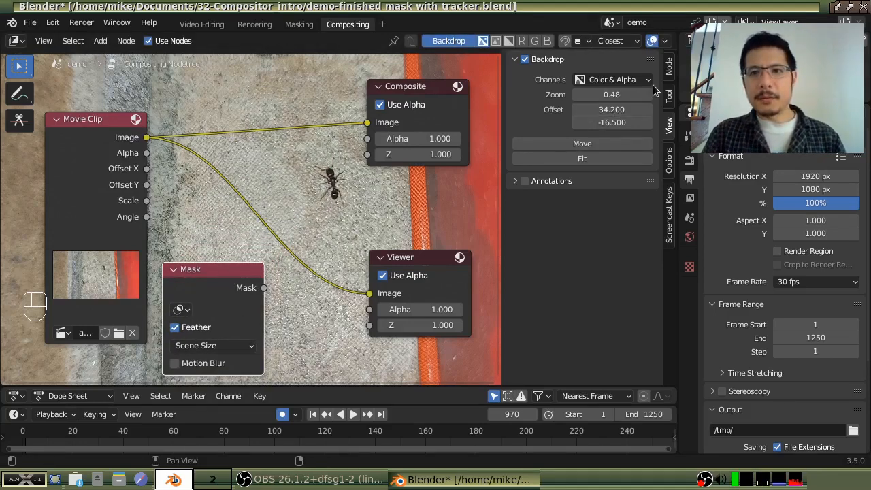
# Show the Mask node's properties in the sidebar and assign the Ant Mask to the node
pyautogui.click(670, 68)
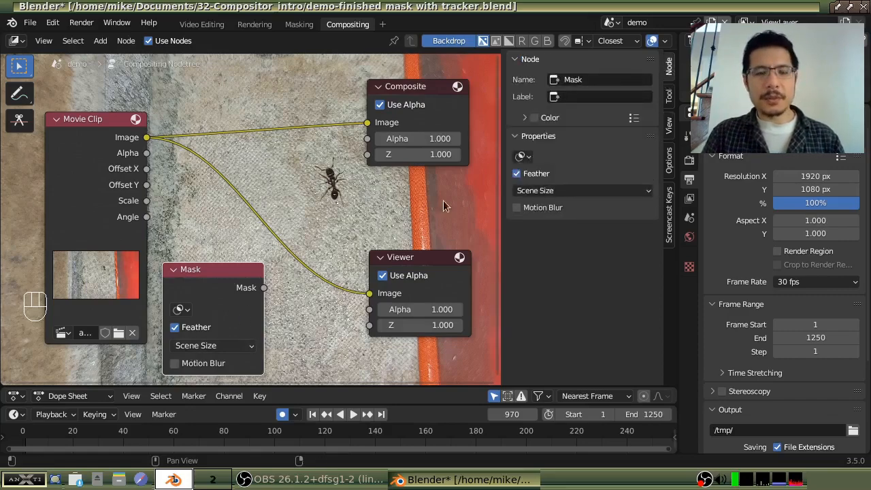
pyautogui.moveTo(232, 325); pyautogui.dragTo(238, 224, button='middle')
pyautogui.scroll(2, 248, 214)
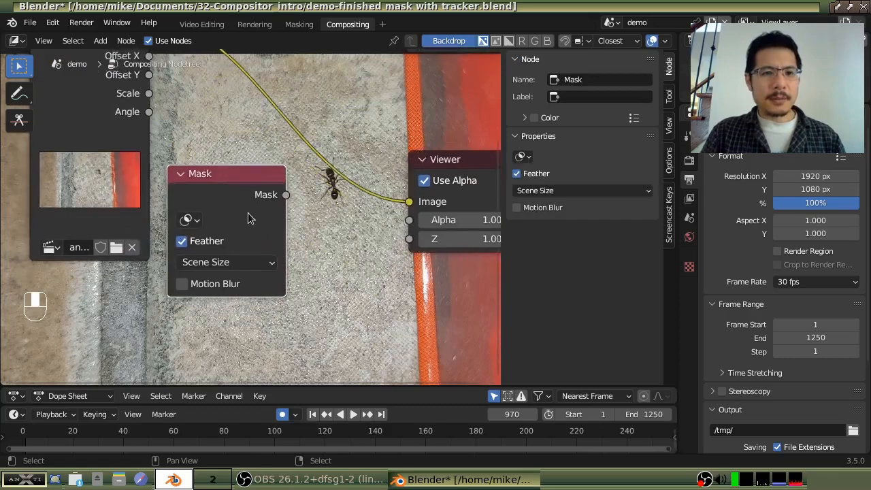
pyautogui.click(194, 223)
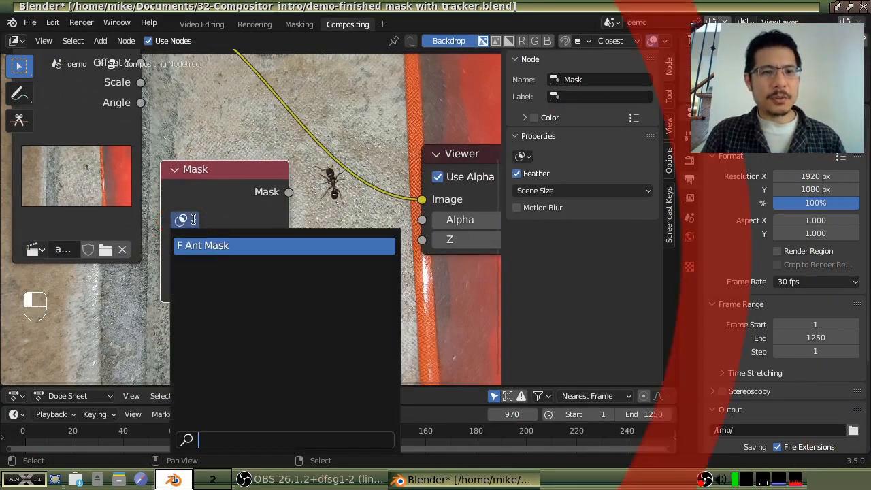
pyautogui.click(235, 245)
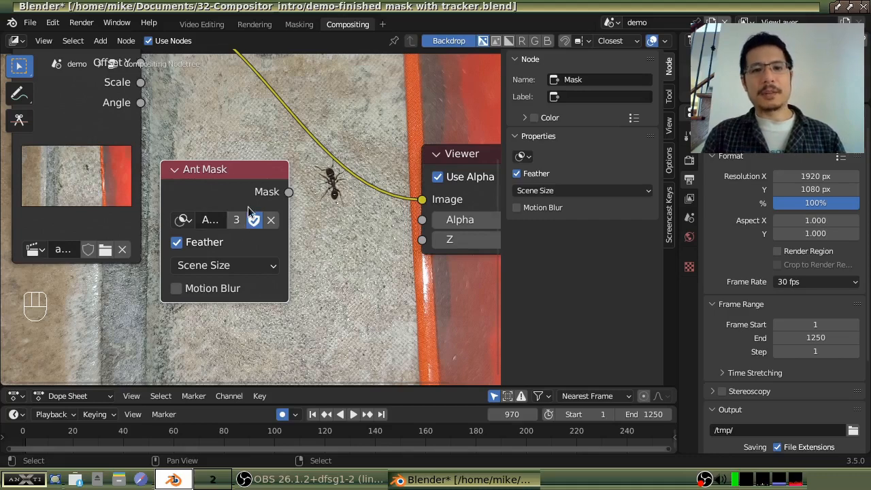
# Attach the Viewer to the Ant Mask node to preview the mask in the backdrop
pyautogui.scroll(-1, 248, 206)
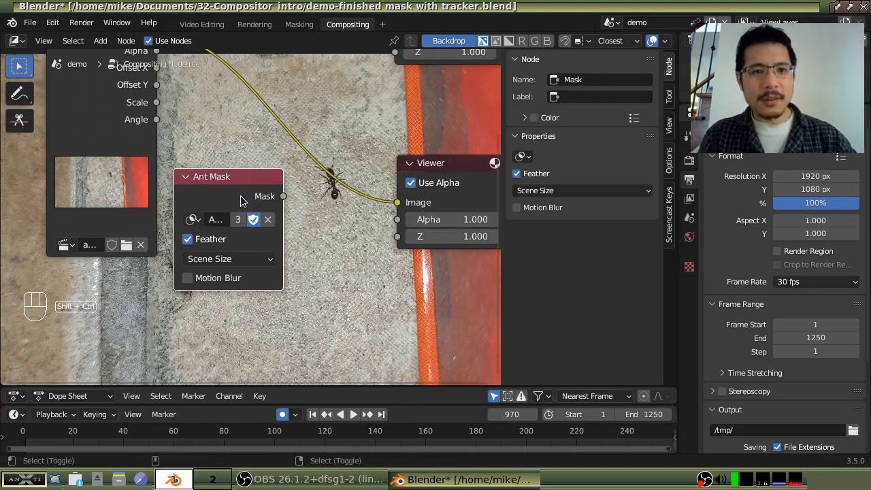
pyautogui.keyDown('ctrl'); pyautogui.keyDown('shift'); pyautogui.click(242, 199); pyautogui.keyUp('shift'); pyautogui.keyUp('ctrl')
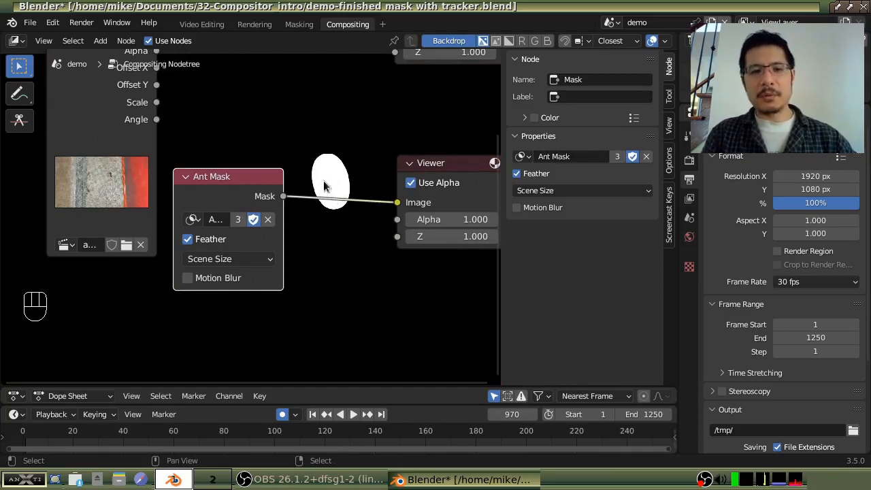
pyautogui.scroll(-2, 305, 147)
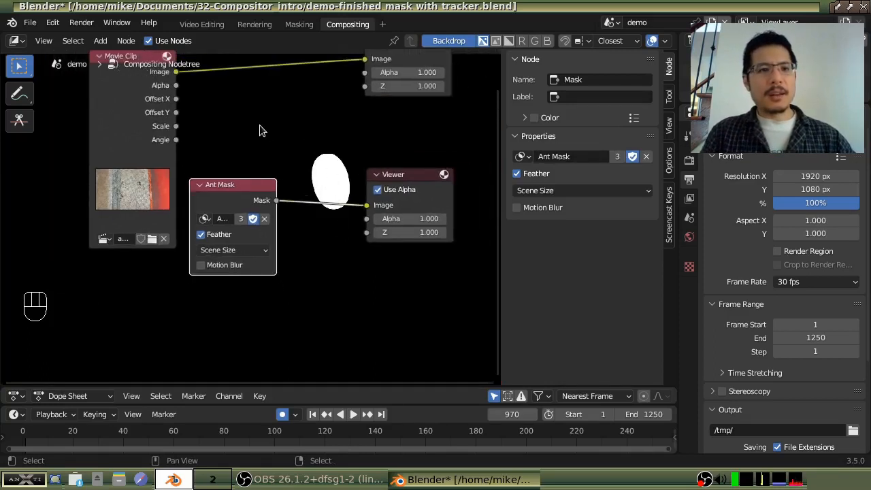
pyautogui.moveTo(259, 125); pyautogui.dragTo(268, 168, button='middle')
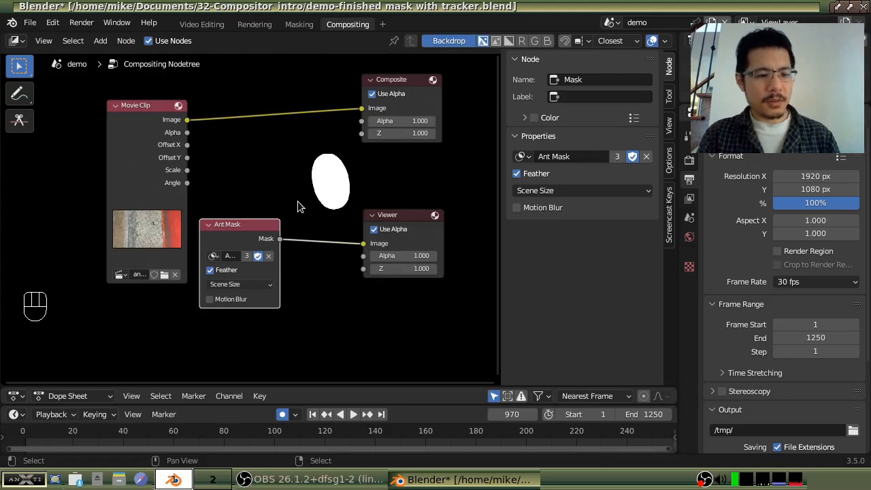
# Add a Set Alpha node and insert it into the link between the Movie Clip and Composite nodes
pyautogui.hotkey('shift', 'a')
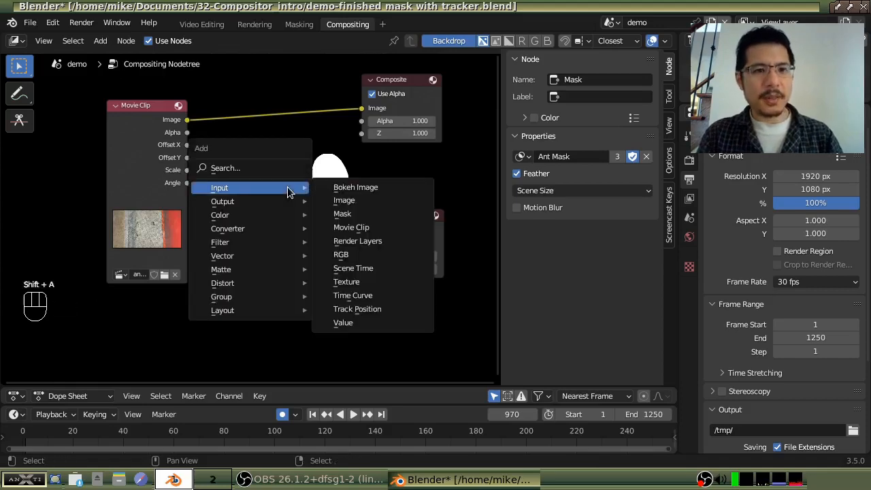
pyautogui.moveTo(276, 230)
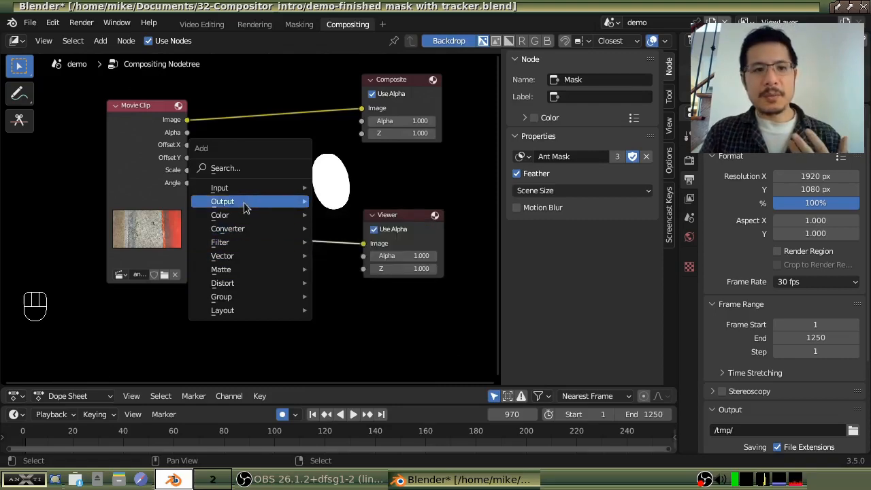
pyautogui.click(256, 169)
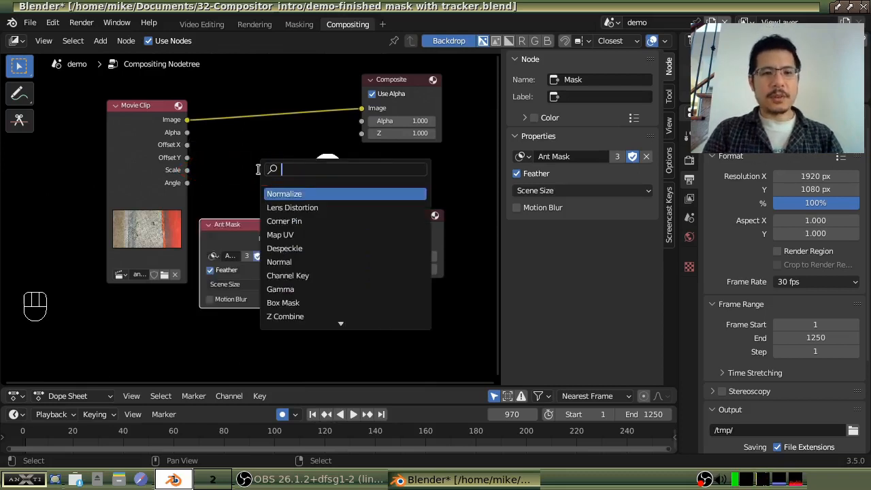
pyautogui.write('set')
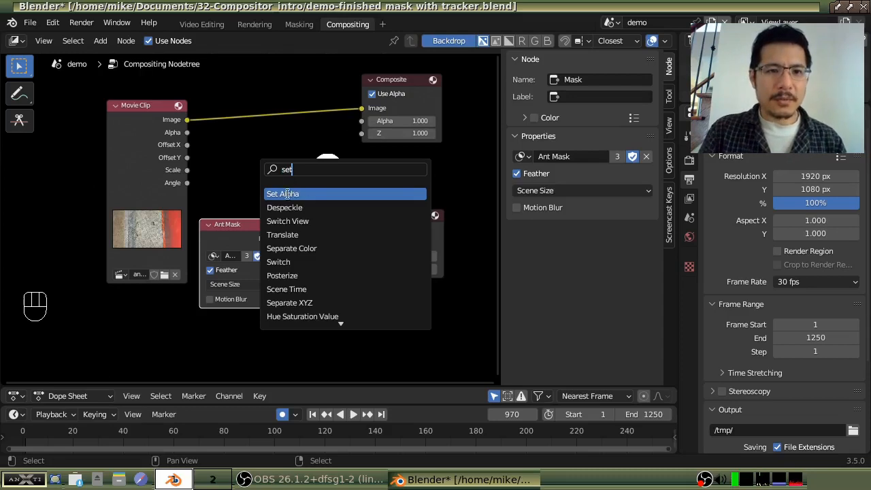
pyautogui.click(312, 194)
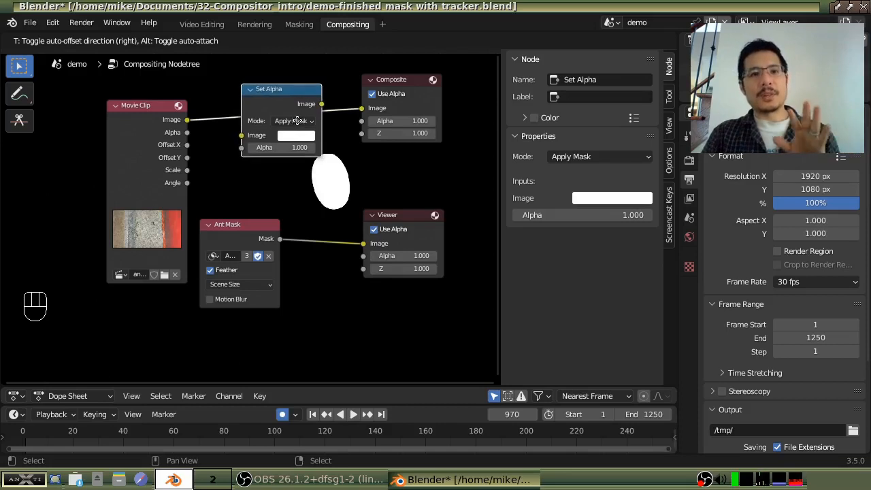
pyautogui.click(296, 120)
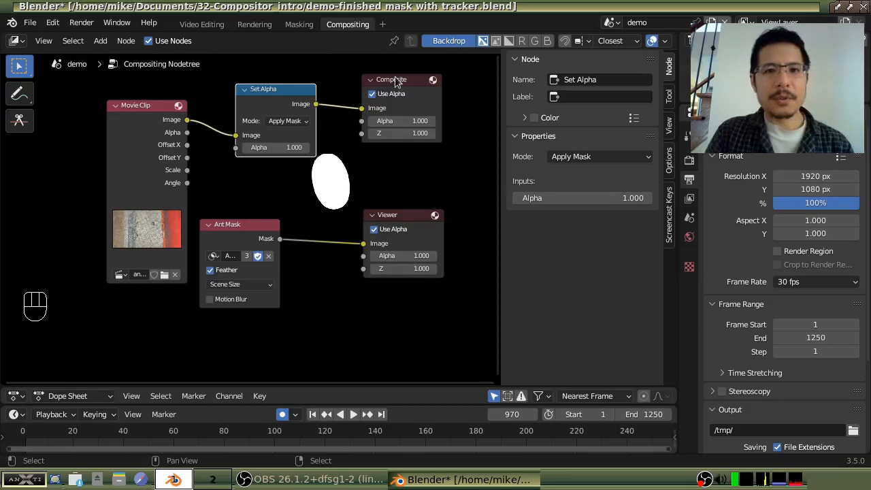
# Rearrange the Composite, Set Alpha, Movie Clip and Ant Mask nodes to spread out the node tree
pyautogui.moveTo(395, 76); pyautogui.dragTo(448, 71)
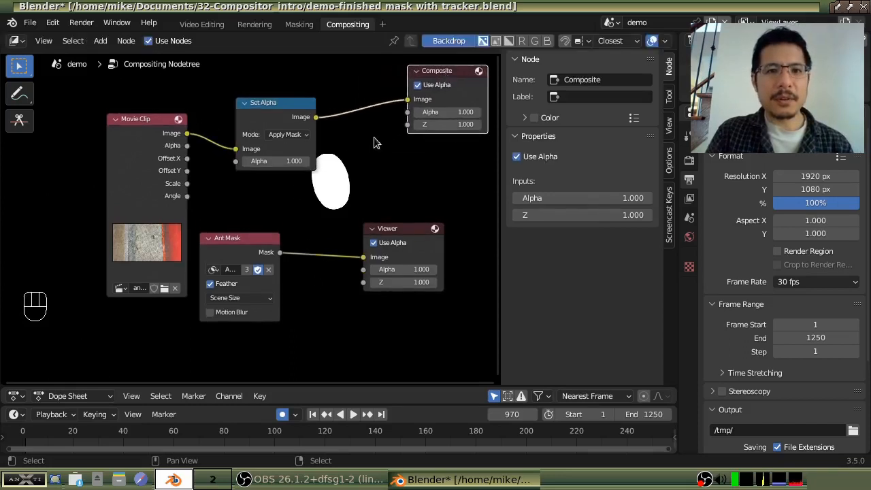
pyautogui.click(290, 108)
pyautogui.moveTo(290, 108); pyautogui.dragTo(348, 86)
pyautogui.moveTo(147, 122); pyautogui.dragTo(118, 86)
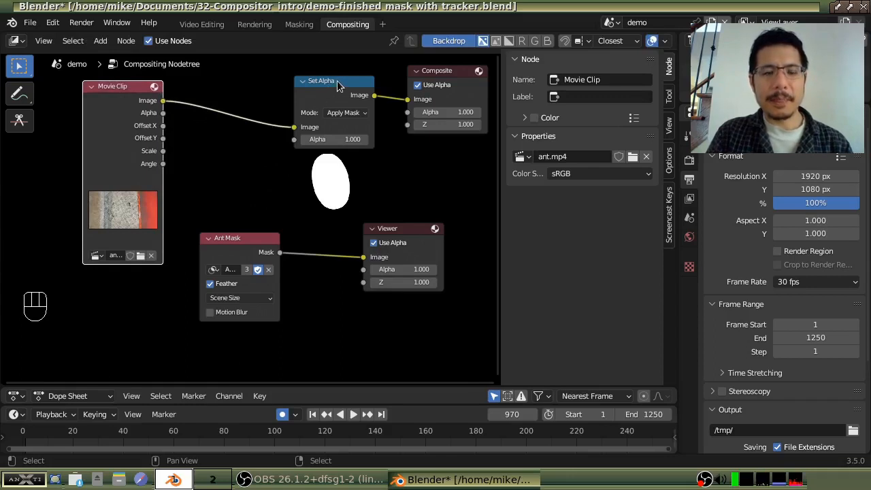
pyautogui.moveTo(236, 236); pyautogui.dragTo(216, 233)
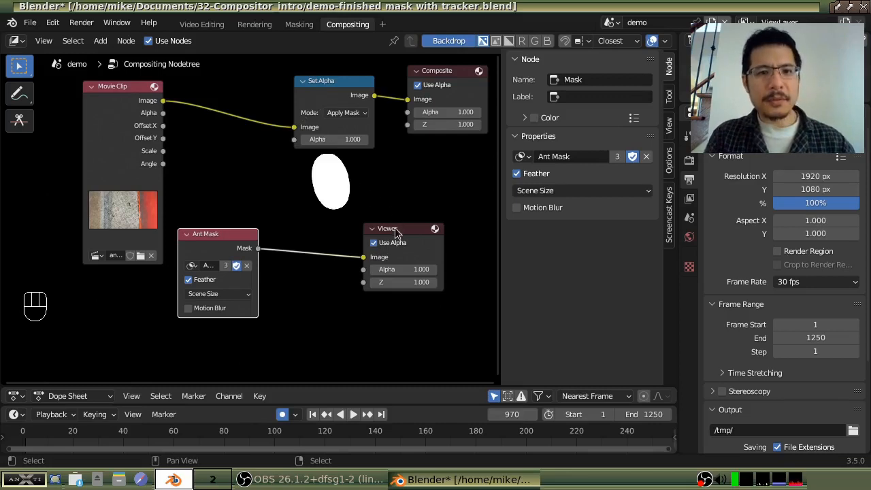
# Route the Set Alpha result to the Viewer, and link the Ant Mask's Mask output to Set Alpha's Alpha input
pyautogui.keyDown('ctrl'); pyautogui.keyDown('shift'); pyautogui.click(314, 100); pyautogui.keyUp('shift'); pyautogui.keyUp('ctrl')
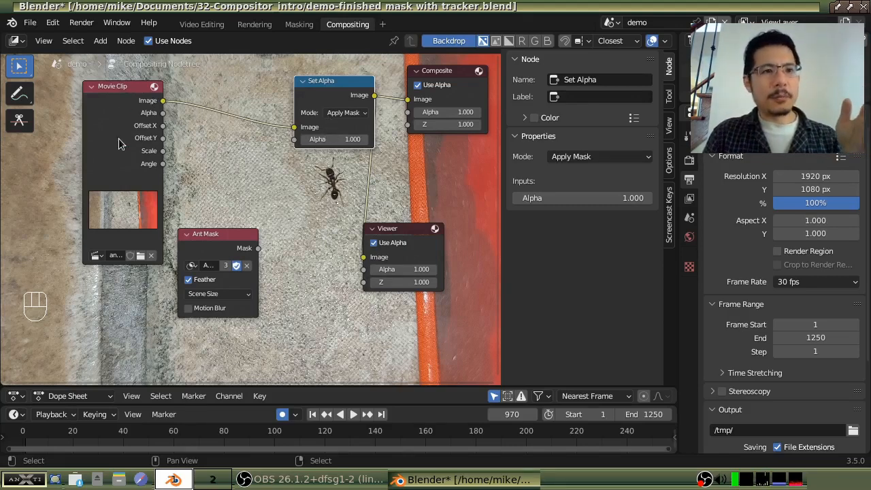
pyautogui.moveTo(394, 226); pyautogui.dragTo(443, 212)
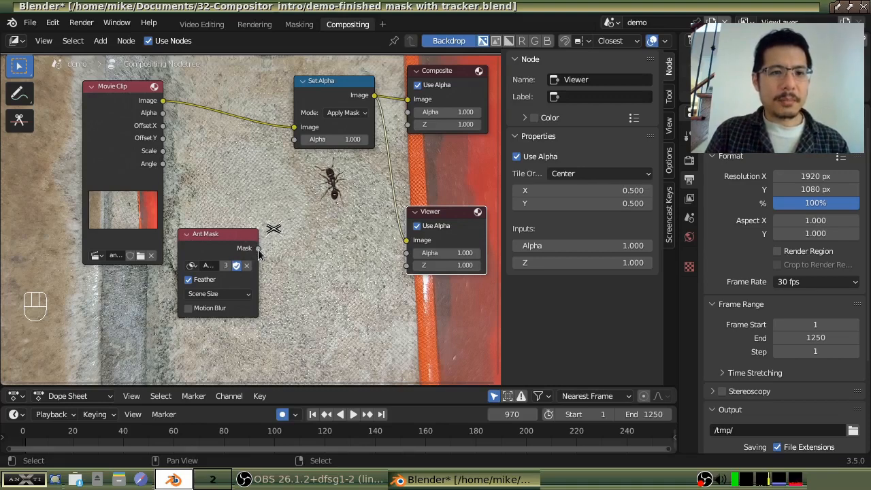
pyautogui.moveTo(258, 249); pyautogui.dragTo(294, 146)
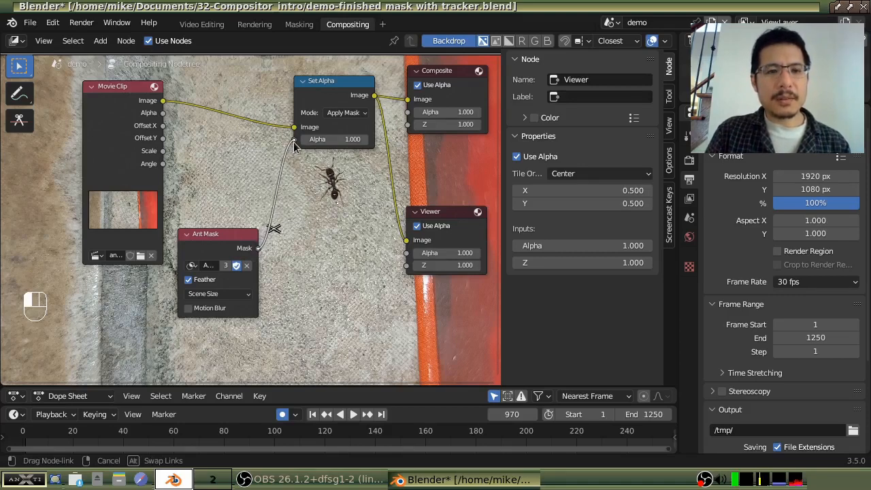
# Finish linking the Ant Mask's Mask output to Set Alpha's Alpha input, and reposition the Composite and Viewer nodes closer together
pyautogui.moveTo(294, 147); pyautogui.dragTo(295, 142)
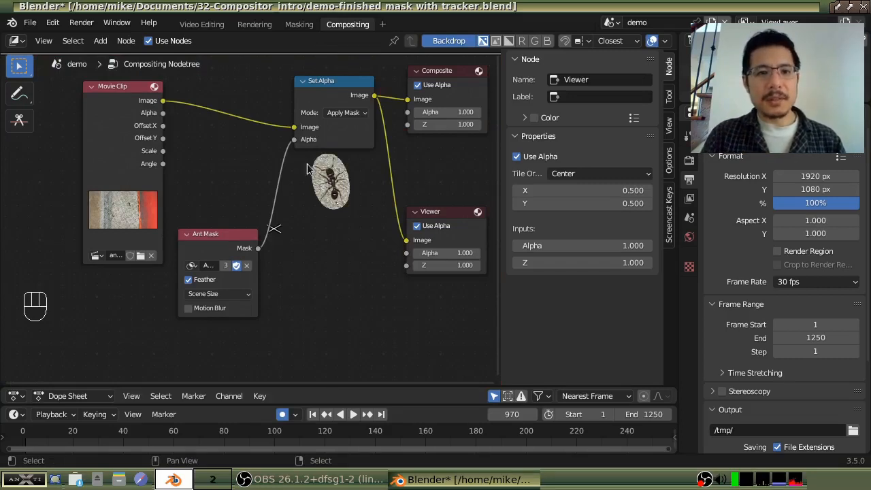
pyautogui.click(113, 88)
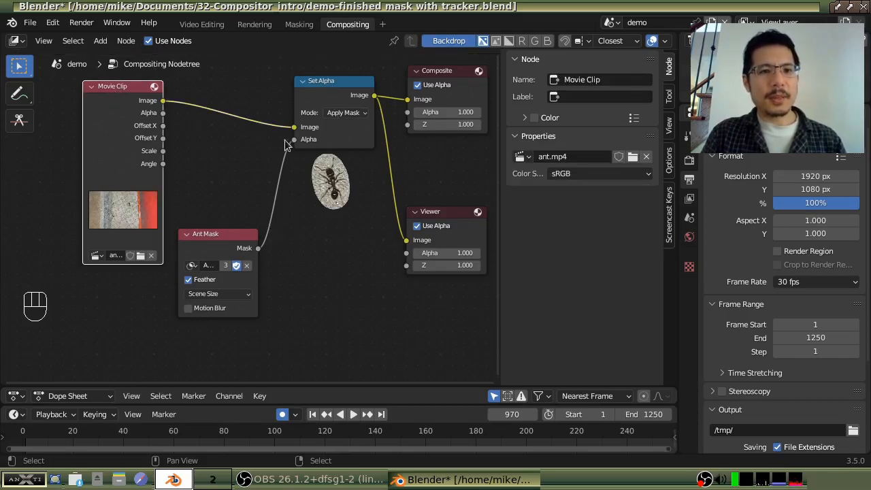
pyautogui.click(211, 251)
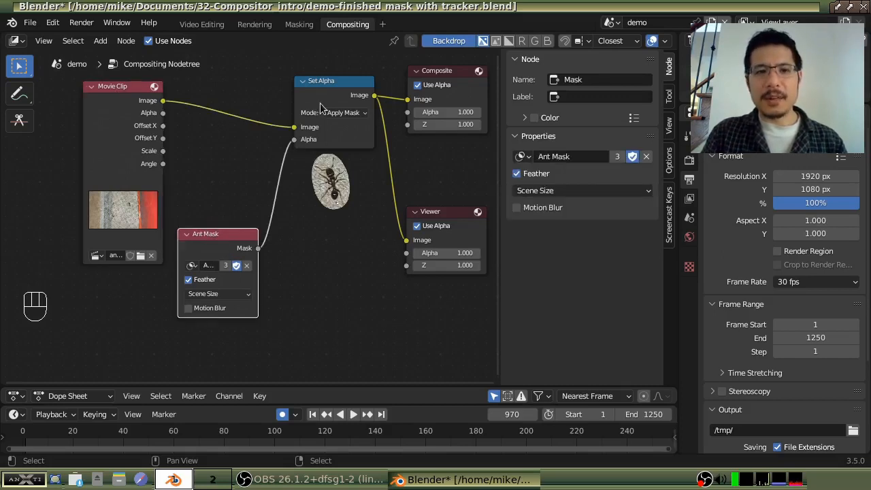
pyautogui.moveTo(446, 77); pyautogui.dragTo(450, 71)
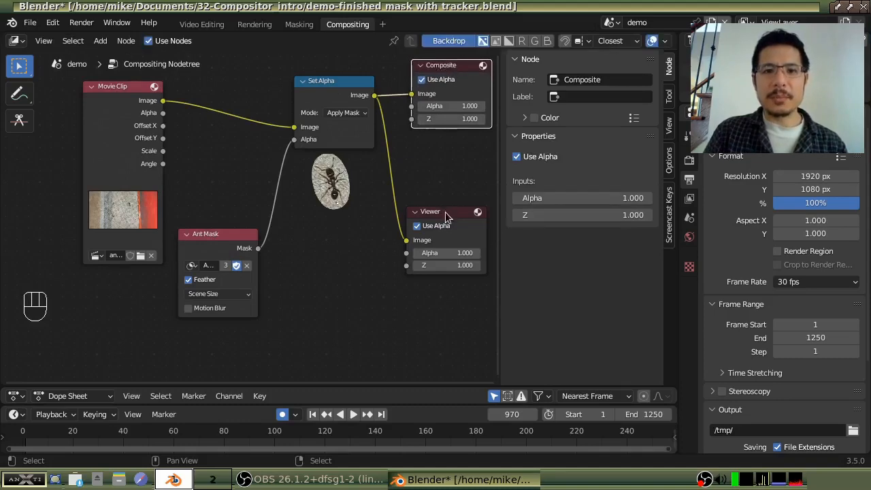
pyautogui.moveTo(446, 212); pyautogui.dragTo(444, 175)
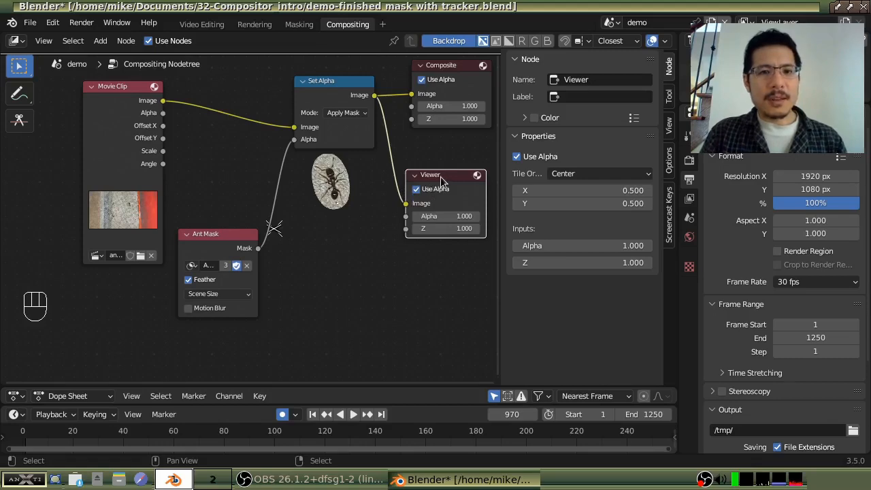
pyautogui.moveTo(437, 179)
pyautogui.mouseDown()
pyautogui.moveTo(355, 194)
pyautogui.moveTo(438, 192)
pyautogui.mouseUp()
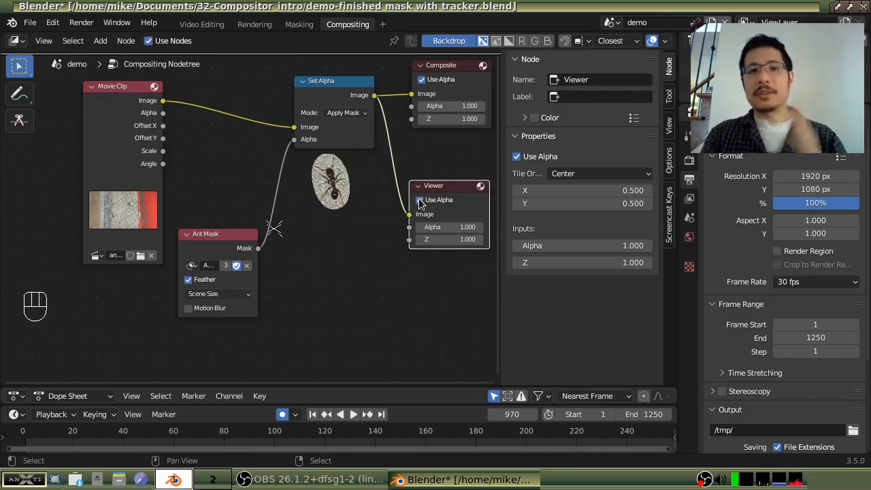
# Move the Viewer node to the far side of the Movie Clip node and bring it back beneath the Composite node
pyautogui.moveTo(447, 186); pyautogui.dragTo(48, 195)
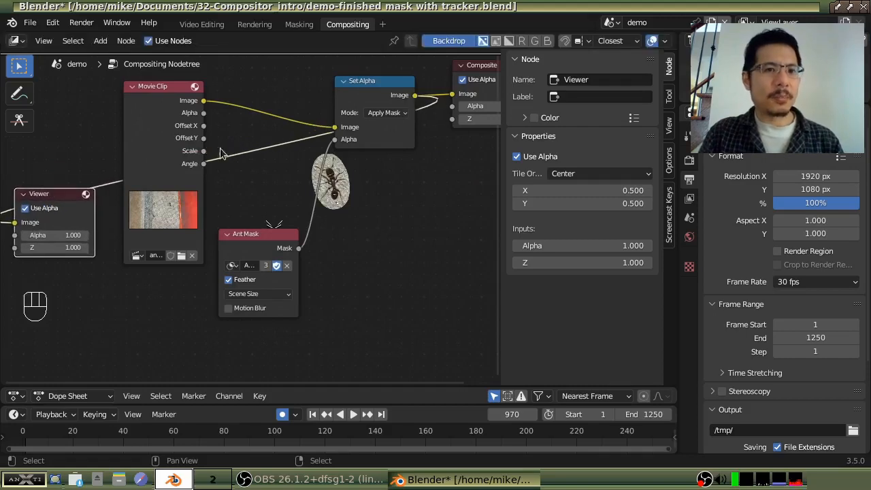
pyautogui.scroll(-1, 3, 225)
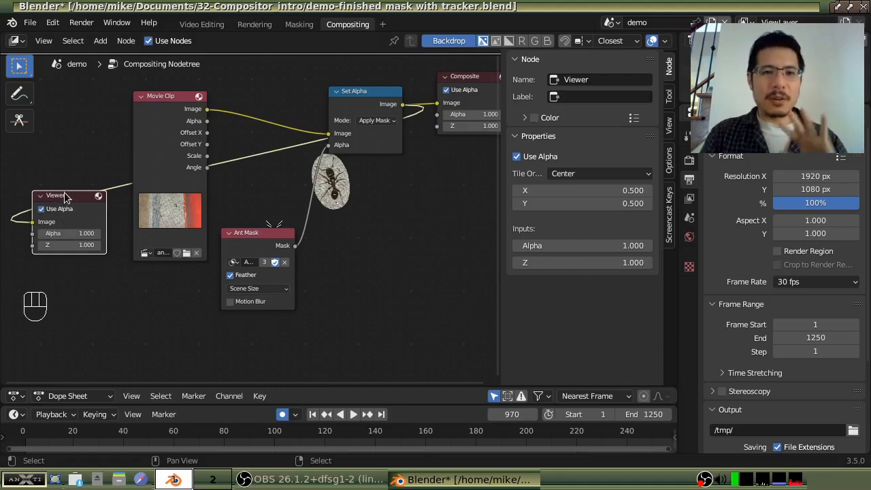
pyautogui.moveTo(65, 196); pyautogui.dragTo(469, 190)
pyautogui.moveTo(458, 153); pyautogui.dragTo(405, 164, button='middle')
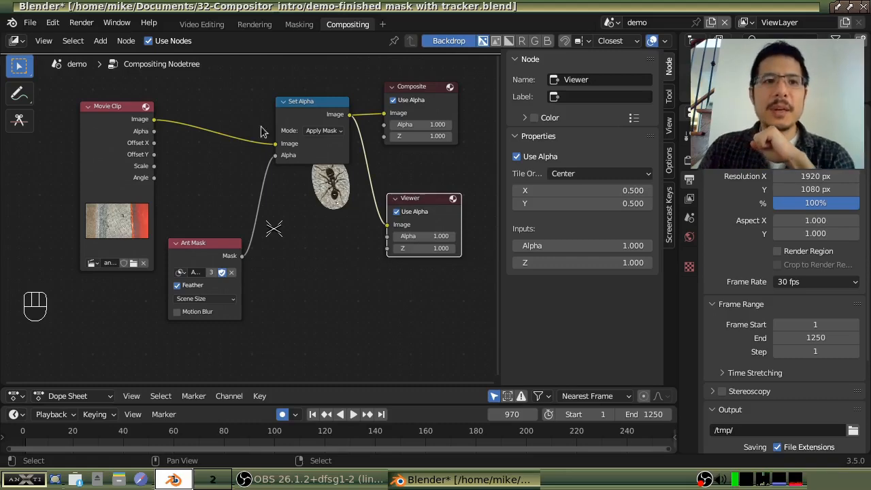
# Look through the workspaces and set the Video Editing workspace to show the scene named Scene
pyautogui.click(198, 27)
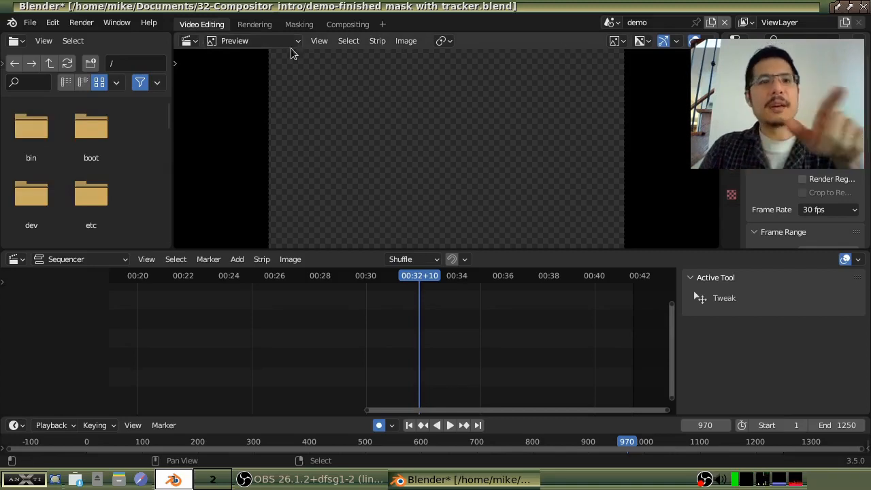
pyautogui.click(258, 26)
pyautogui.click(297, 25)
pyautogui.click(346, 25)
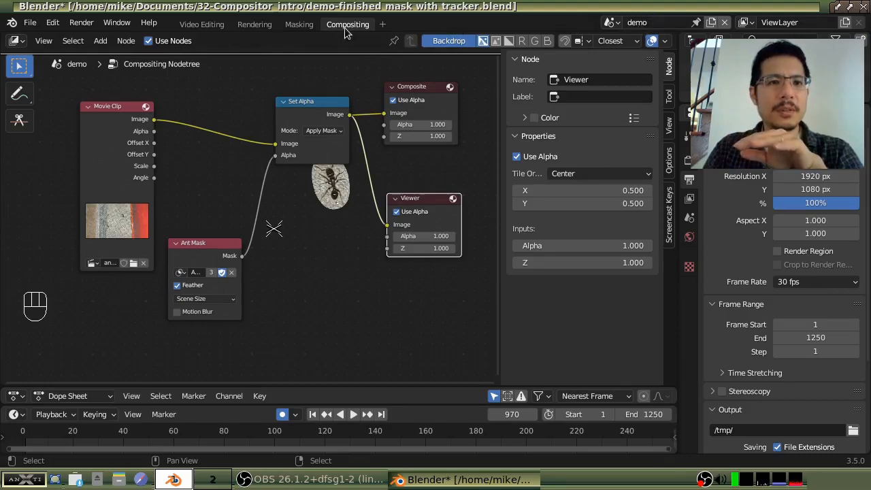
pyautogui.click(203, 26)
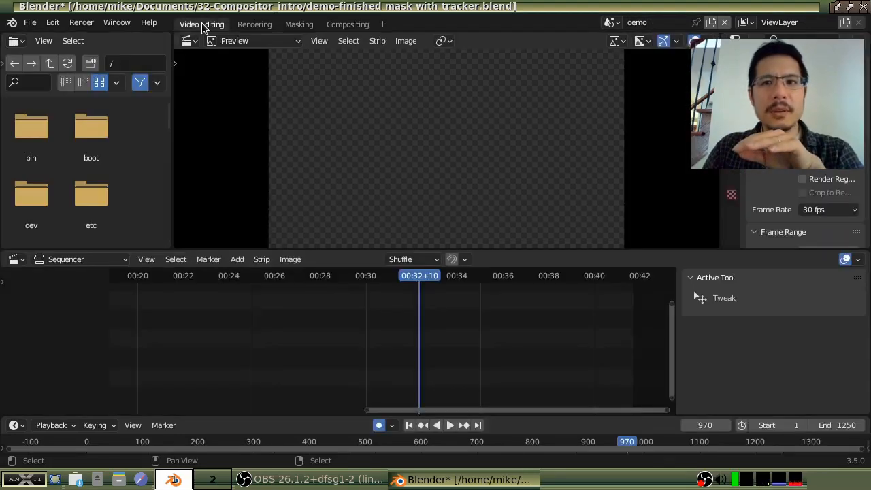
pyautogui.click(612, 21)
pyautogui.click(617, 55)
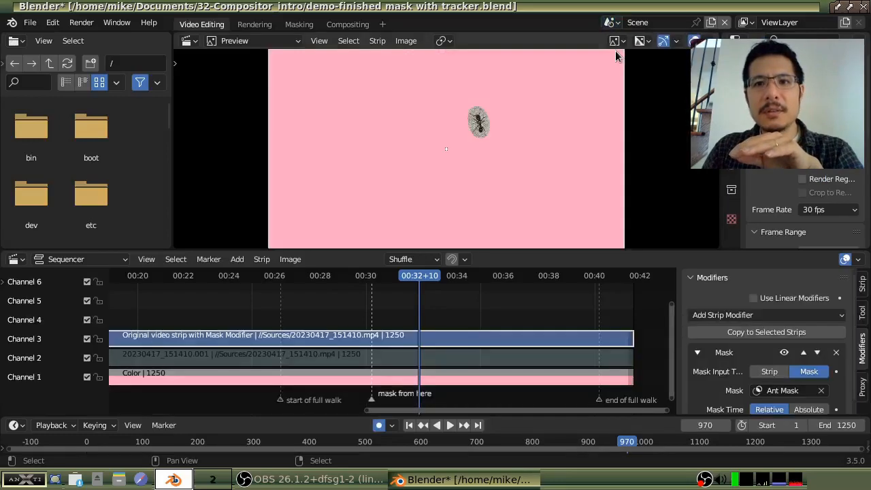
# Compare the masked ant strip in the Video Editing workspace with the demo scene's node tree in the Compositing workspace
pyautogui.click(349, 25)
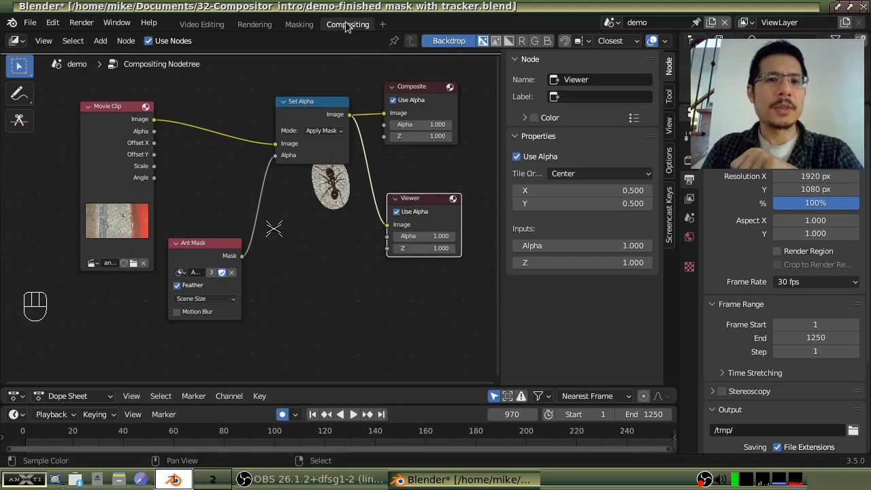
pyautogui.click(203, 25)
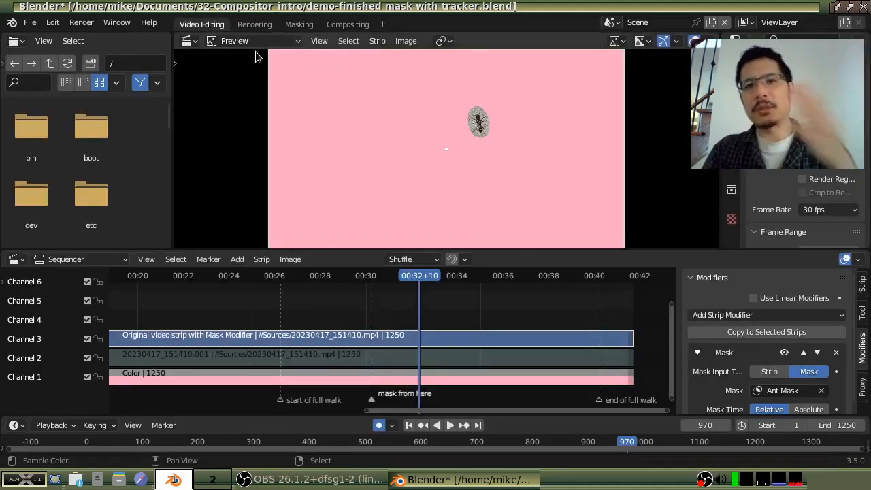
pyautogui.click(357, 26)
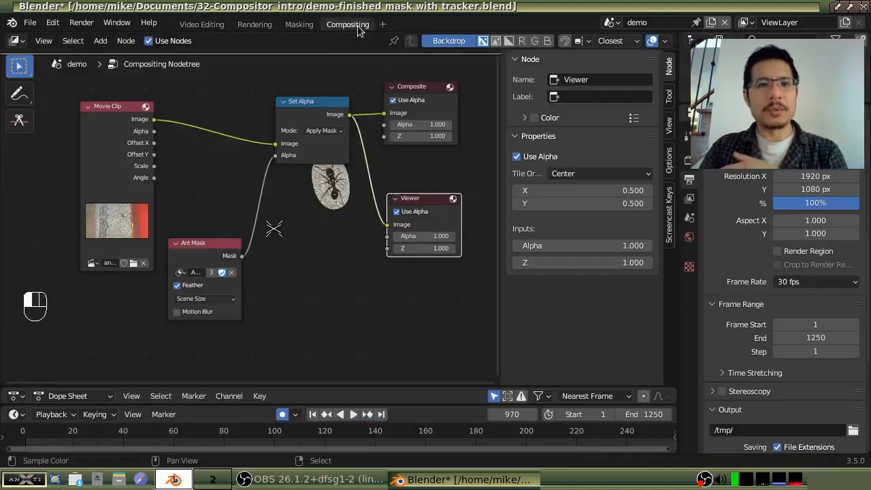
pyautogui.click(204, 29)
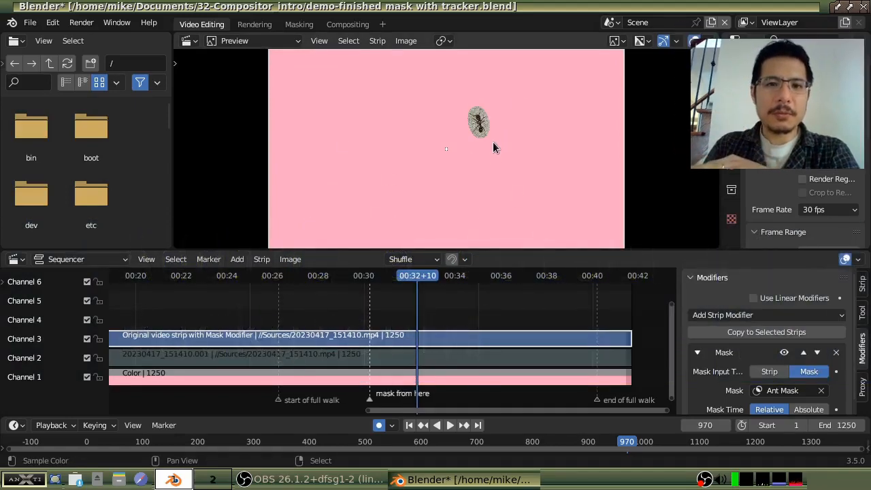
pyautogui.click(347, 24)
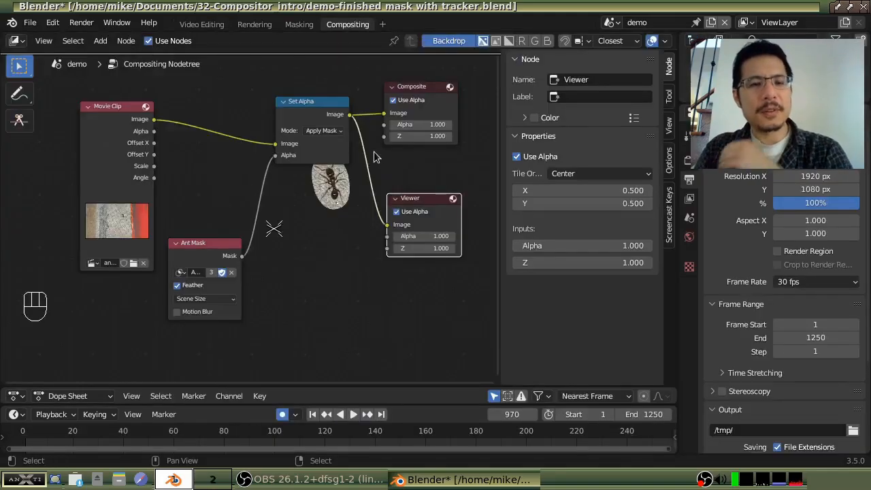
# Shift the Set Alpha node slightly away from the outputs and add an Image input node beneath it
pyautogui.moveTo(305, 100); pyautogui.dragTo(292, 104)
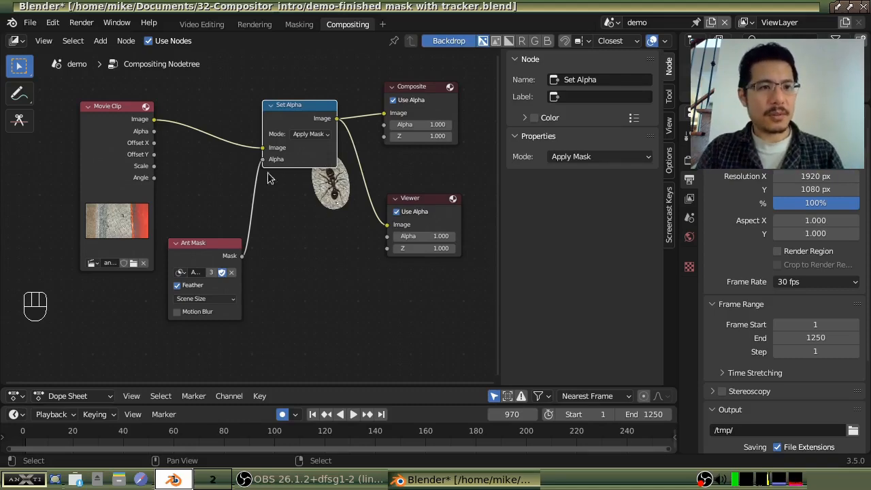
pyautogui.hotkey('shift', 'a')
pyautogui.moveTo(331, 264)
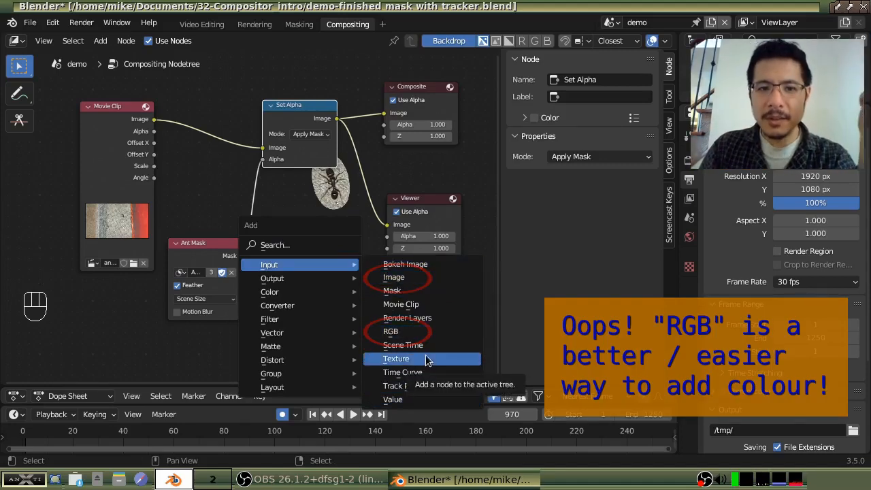
pyautogui.click(409, 286)
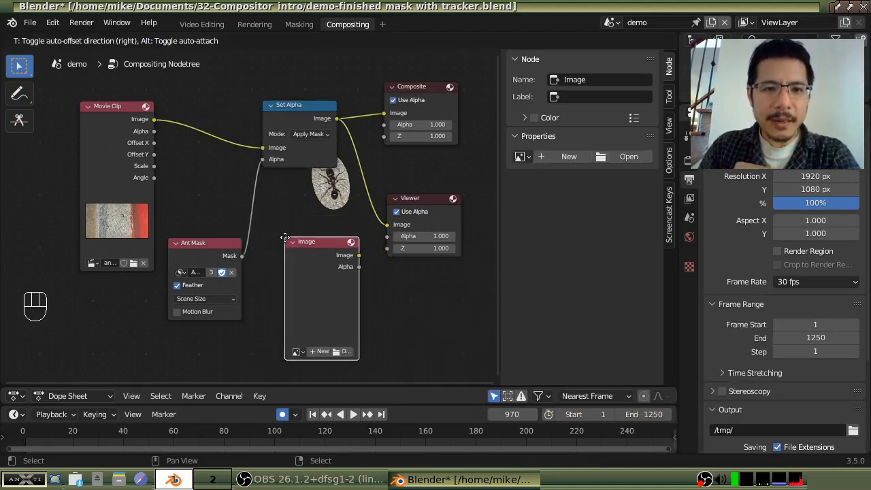
pyautogui.click(283, 236)
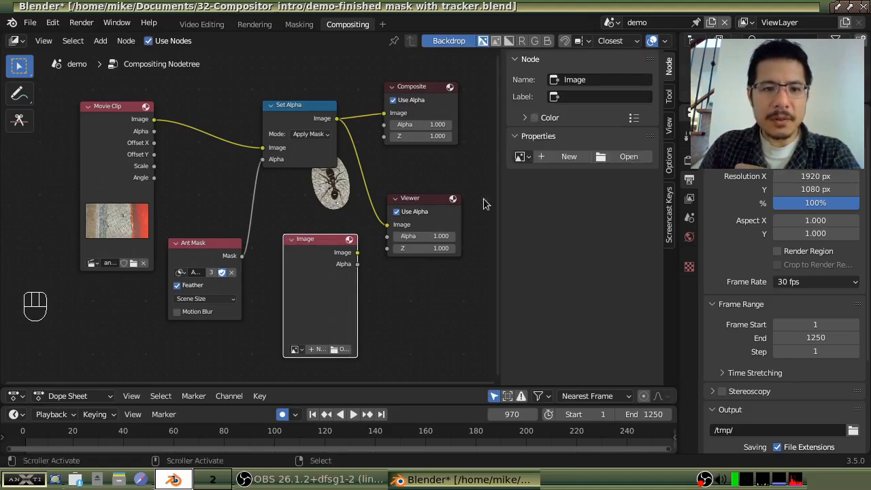
# Start a new generated image for the Image node and choose pink as its colour
pyautogui.click(528, 157)
pyautogui.click(549, 143)
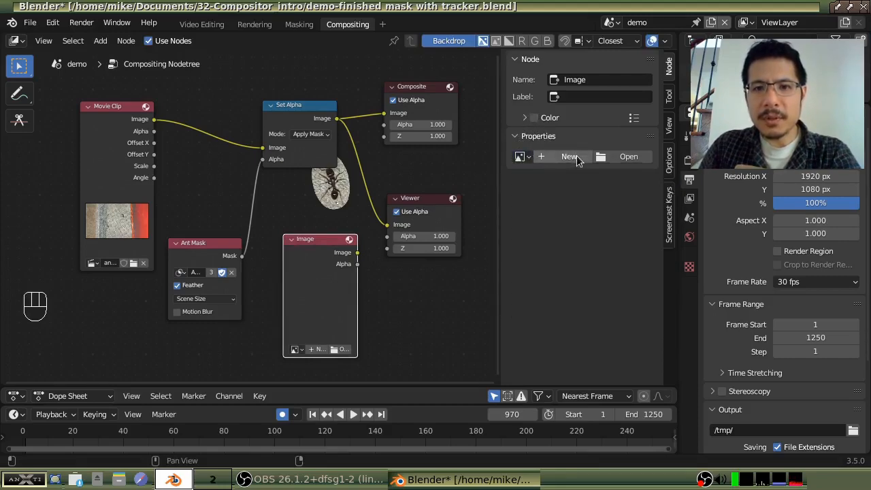
pyautogui.click(562, 159)
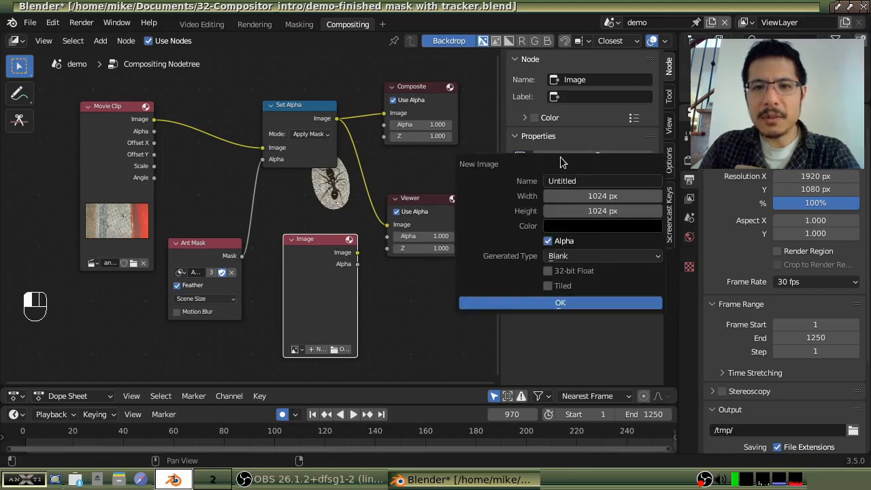
pyautogui.click(608, 229)
pyautogui.moveTo(667, 51)
pyautogui.mouseDown()
pyautogui.moveTo(662, 34)
pyautogui.moveTo(662, 42)
pyautogui.mouseUp()
pyautogui.click(625, 97)
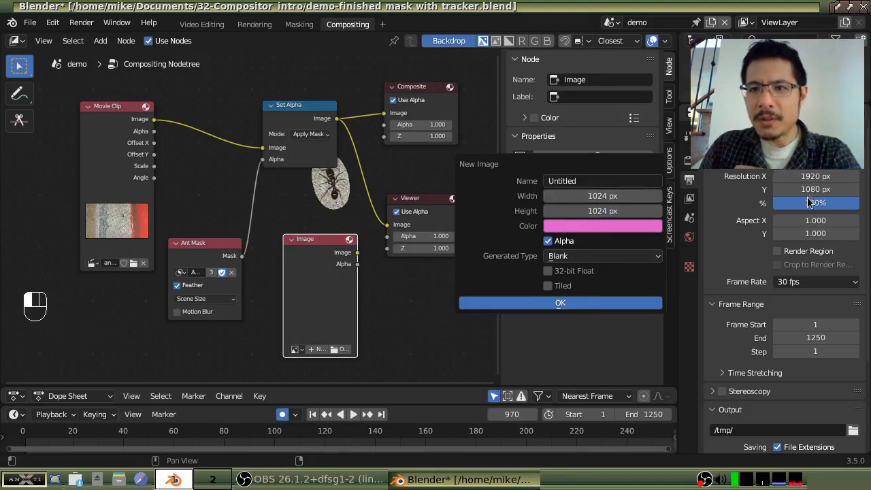
# Create the pink image at 1920 px wide by 1080 px high and place its node directly below Set Alpha
pyautogui.click(582, 197)
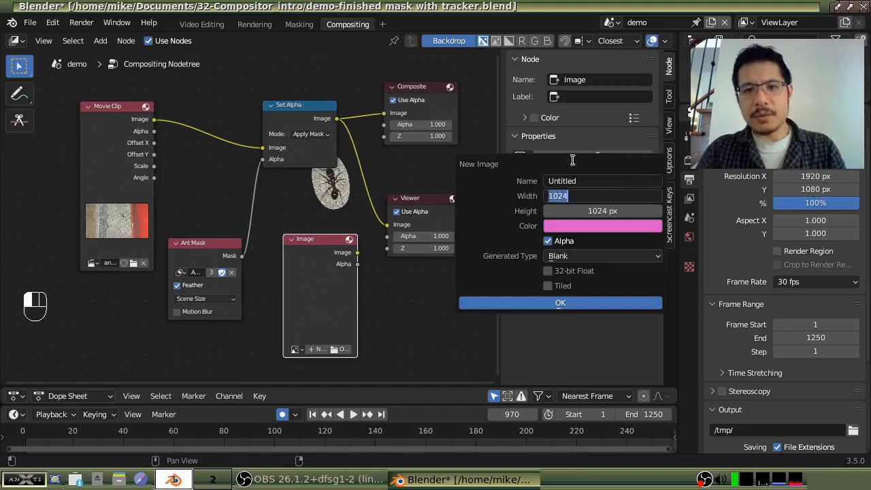
pyautogui.write('192')
pyautogui.press('Tab')
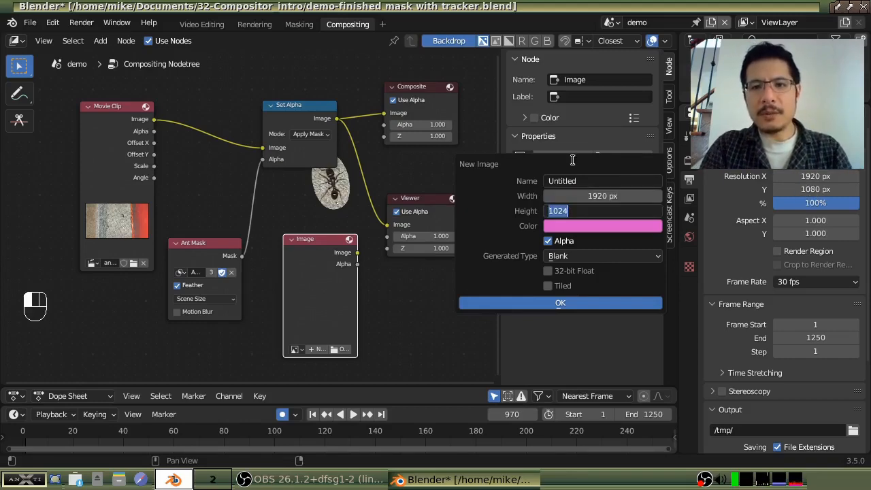
pyautogui.write('1')
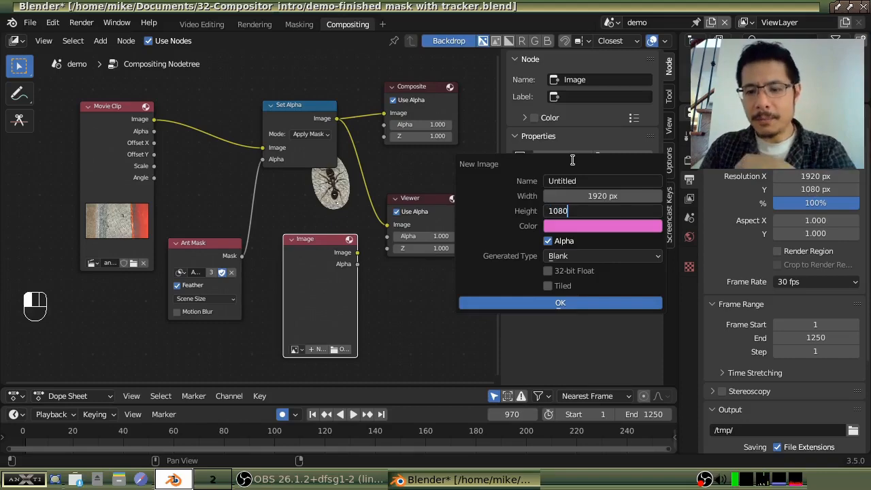
pyautogui.press('Return')
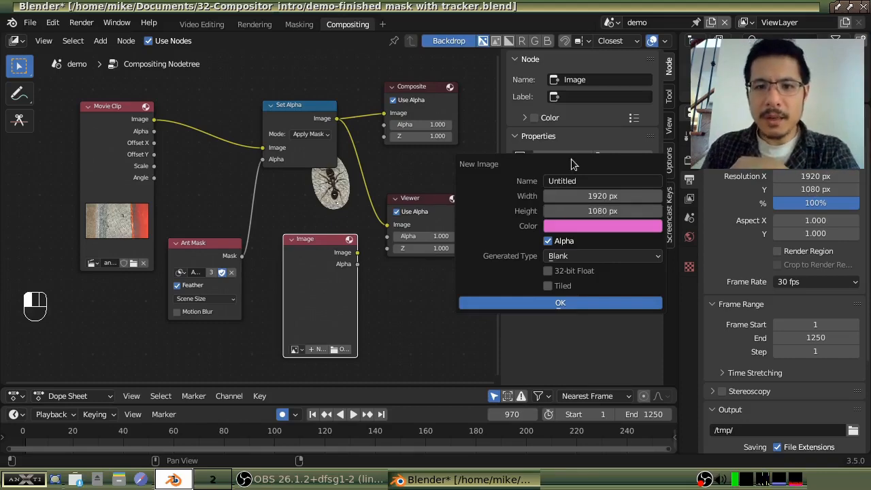
pyautogui.click(574, 304)
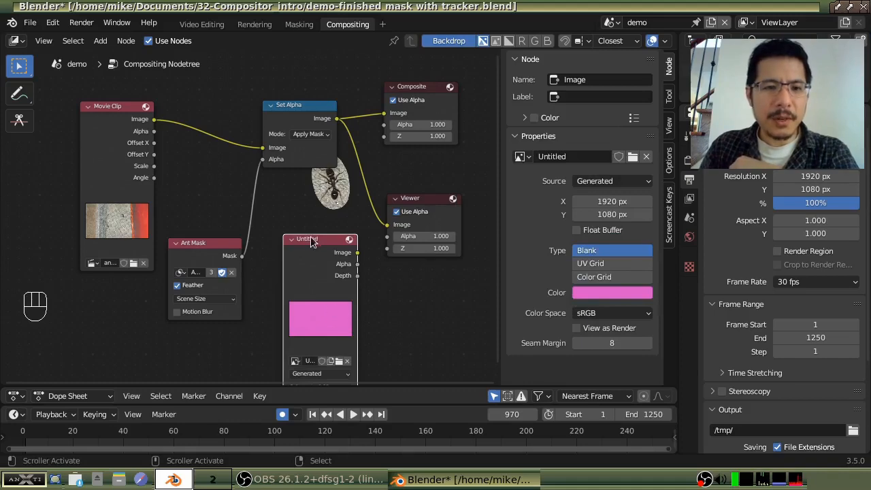
pyautogui.moveTo(317, 244); pyautogui.dragTo(296, 227)
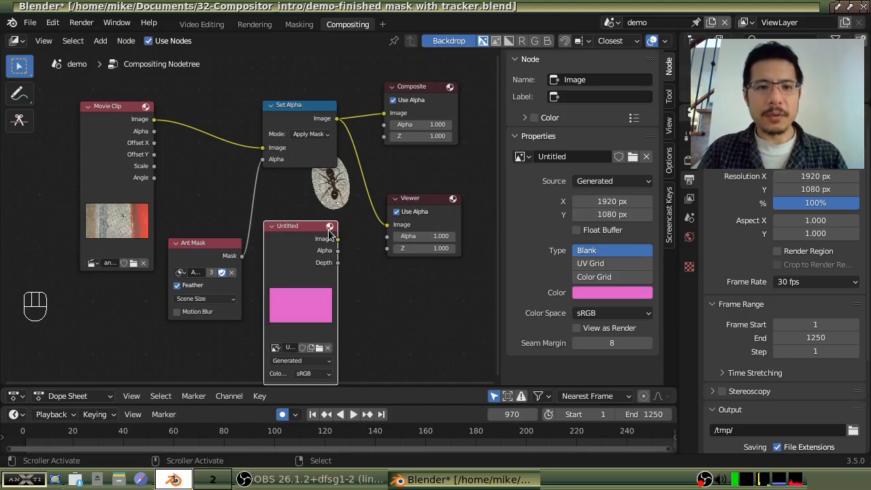
# Add an Alpha Over colour node just below the Viewer node, beside the pink image node
pyautogui.click(378, 283)
pyautogui.press('shift')
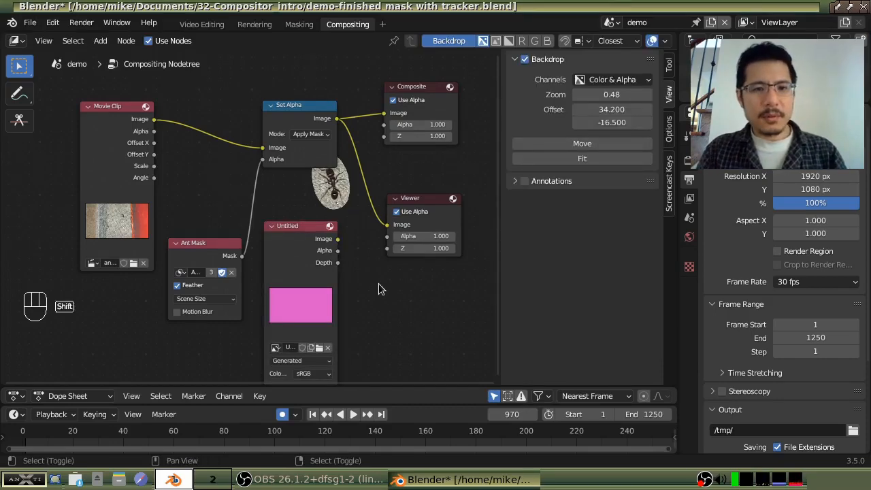
pyautogui.hotkey('shift', 'a')
pyautogui.moveTo(379, 285)
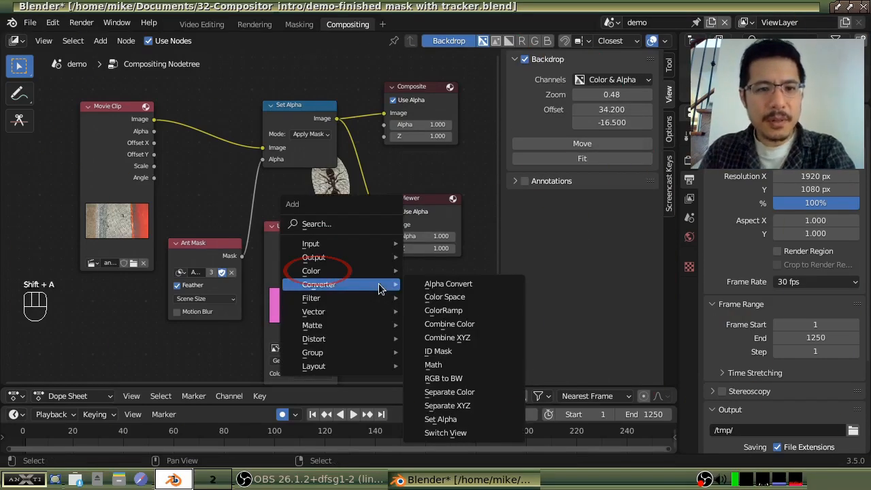
pyautogui.moveTo(367, 271)
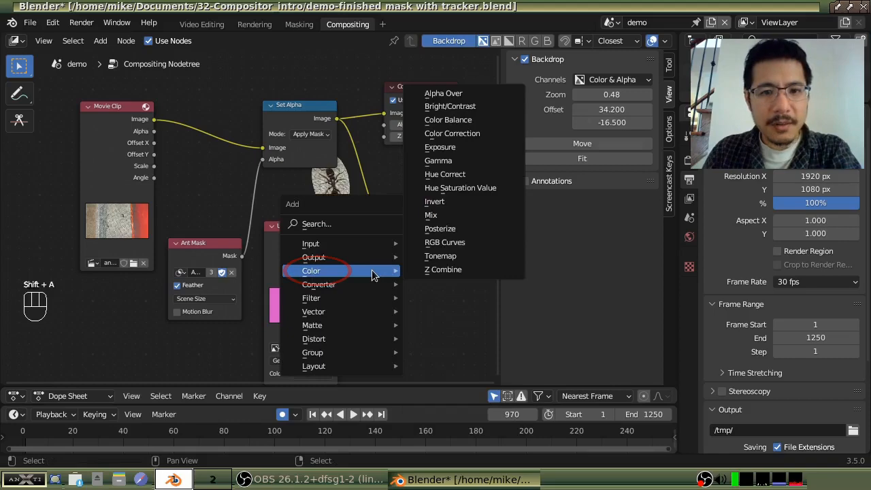
pyautogui.click(479, 96)
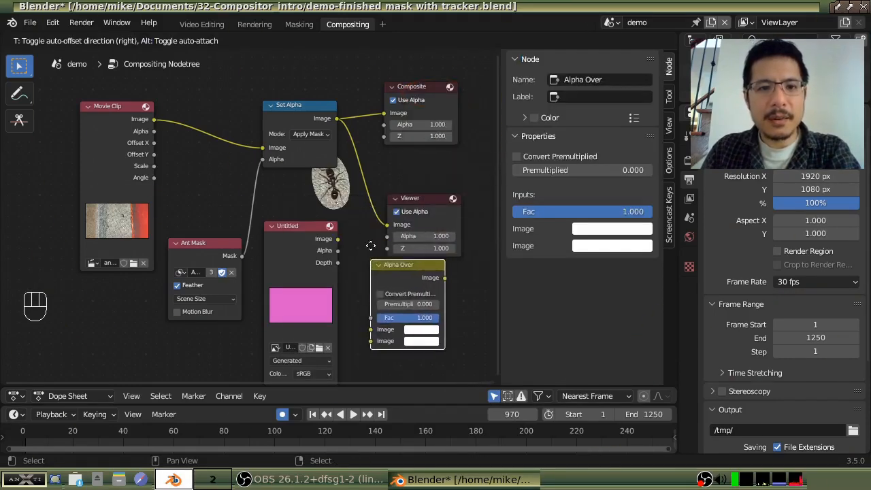
pyautogui.click(373, 271)
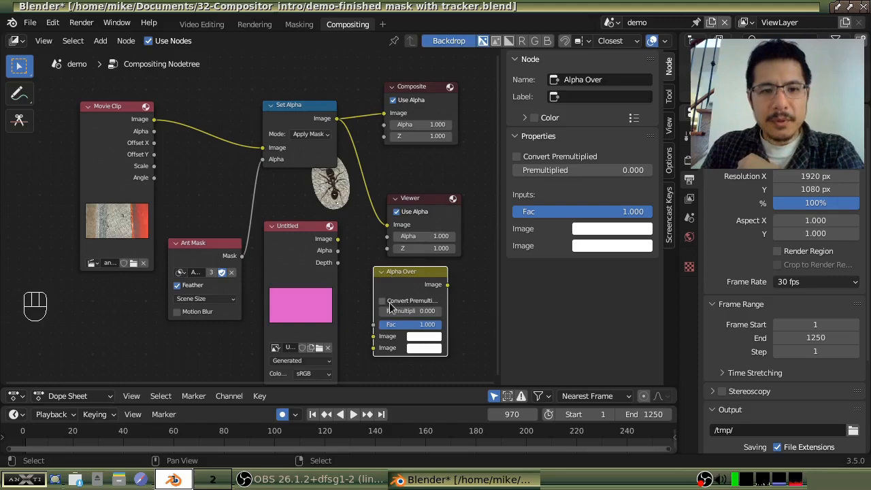
# Connect the pink image node's Image output to the first Image input of Alpha Over
pyautogui.scroll(3, 392, 299)
pyautogui.moveTo(386, 297); pyautogui.dragTo(338, 218, button='middle')
pyautogui.scroll(1, 286, 158)
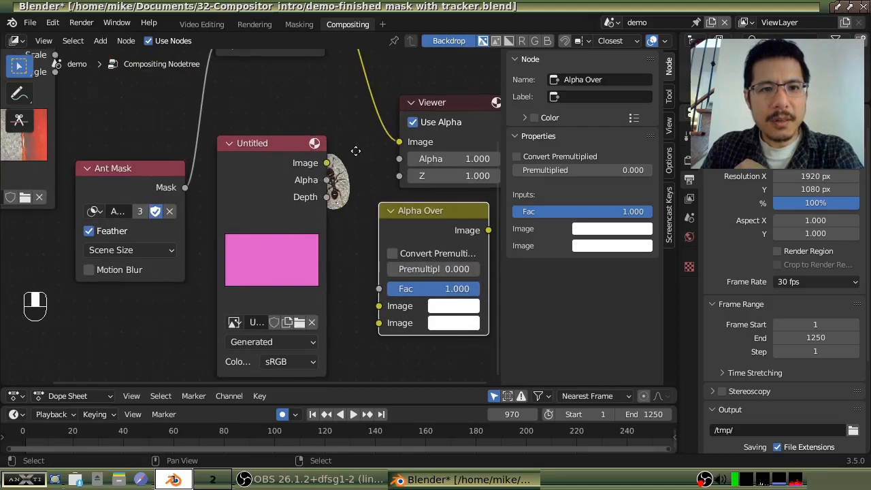
pyautogui.moveTo(354, 147); pyautogui.dragTo(369, 119, button='middle')
pyautogui.click(333, 130)
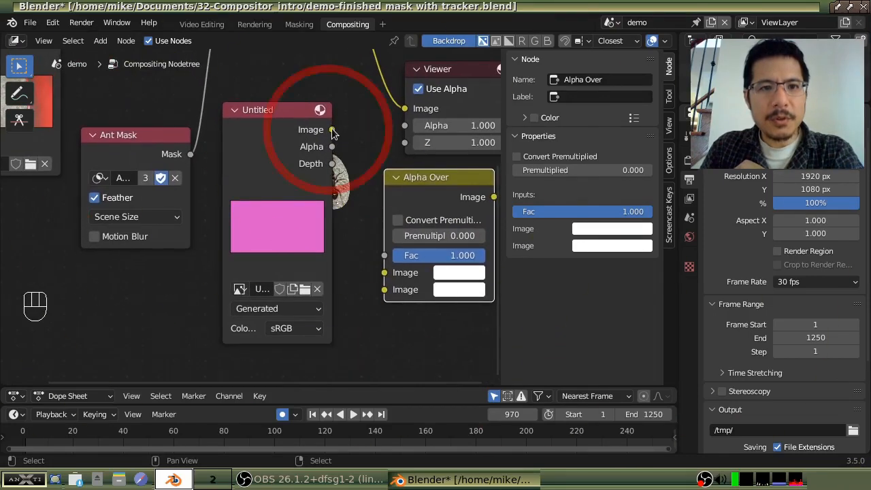
pyautogui.moveTo(333, 130); pyautogui.dragTo(384, 273)
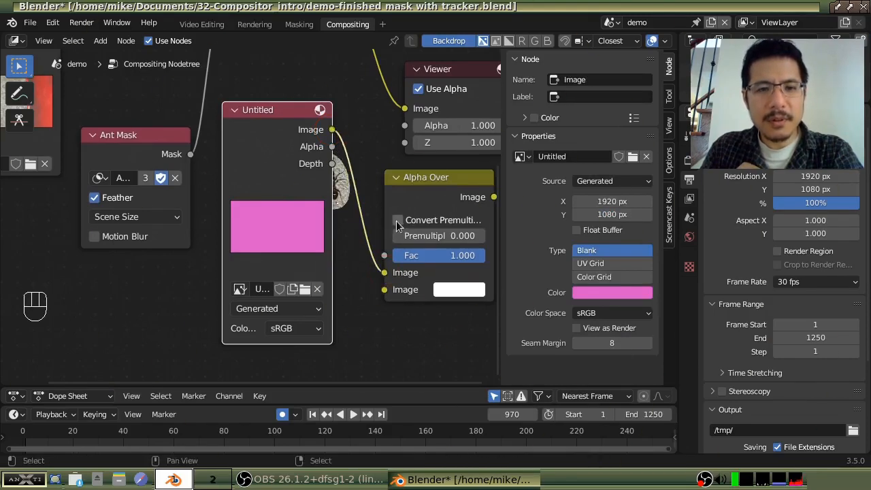
# Link Alpha Over to the Viewer and arrange the two so Alpha Over sits between the pink image and the Viewer
pyautogui.scroll(-1, 396, 221)
pyautogui.scroll(-1, 396, 221)
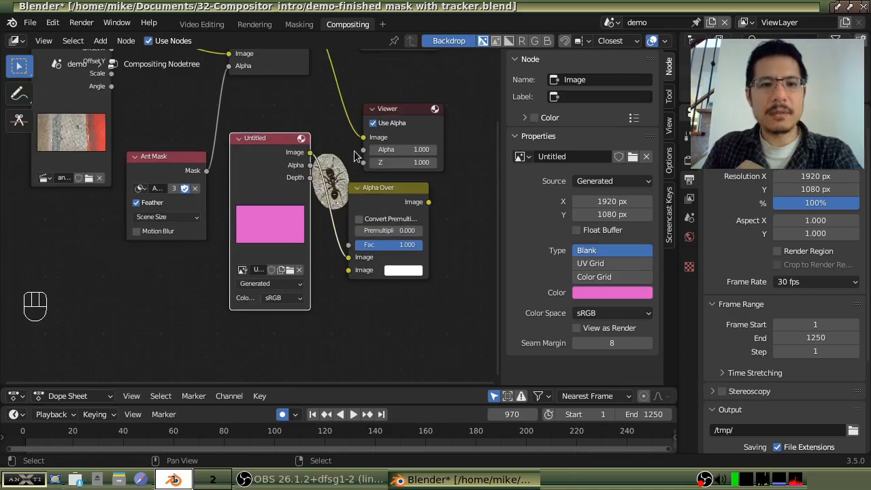
pyautogui.keyDown('ctrl'); pyautogui.keyDown('shift'); pyautogui.click(384, 202); pyautogui.keyUp('shift'); pyautogui.keyUp('ctrl')
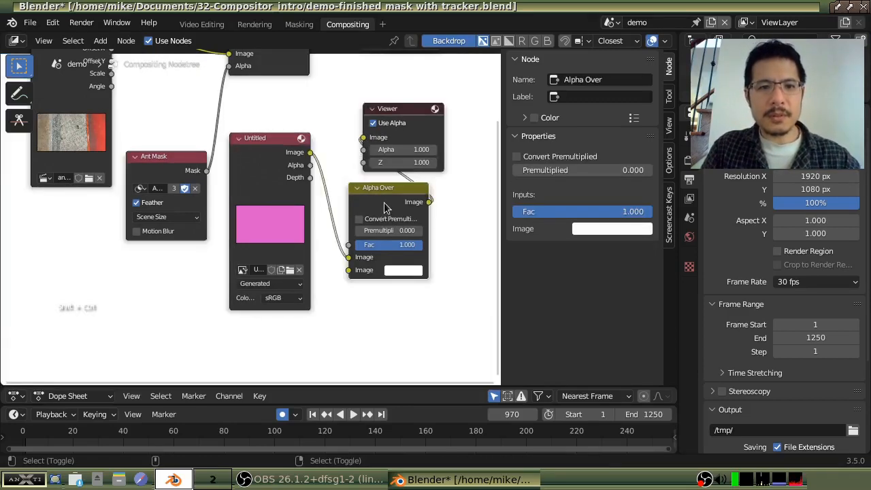
pyautogui.moveTo(392, 109); pyautogui.dragTo(488, 119)
pyautogui.moveTo(349, 126); pyautogui.dragTo(376, 204, button='middle')
pyautogui.moveTo(369, 268); pyautogui.dragTo(376, 156)
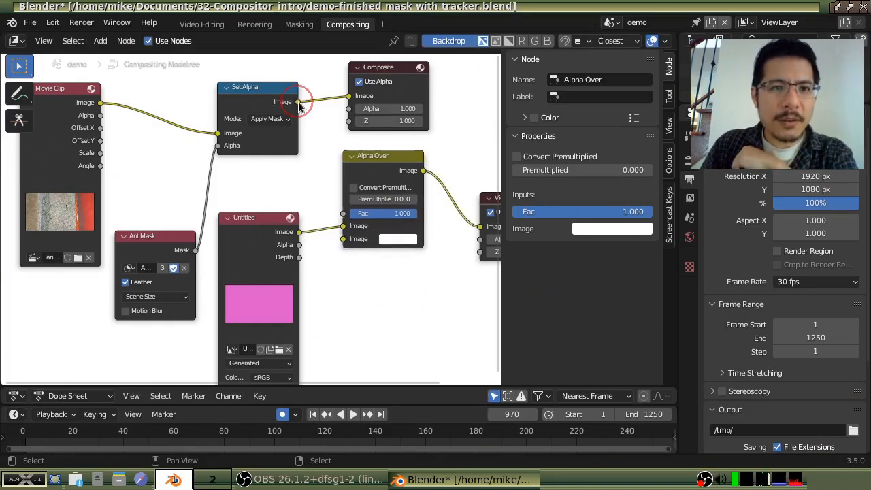
# Connect Set Alpha's Image output to the second Image input of Alpha Over and shift Alpha Over slightly toward the Viewer
pyautogui.moveTo(298, 103); pyautogui.dragTo(344, 248)
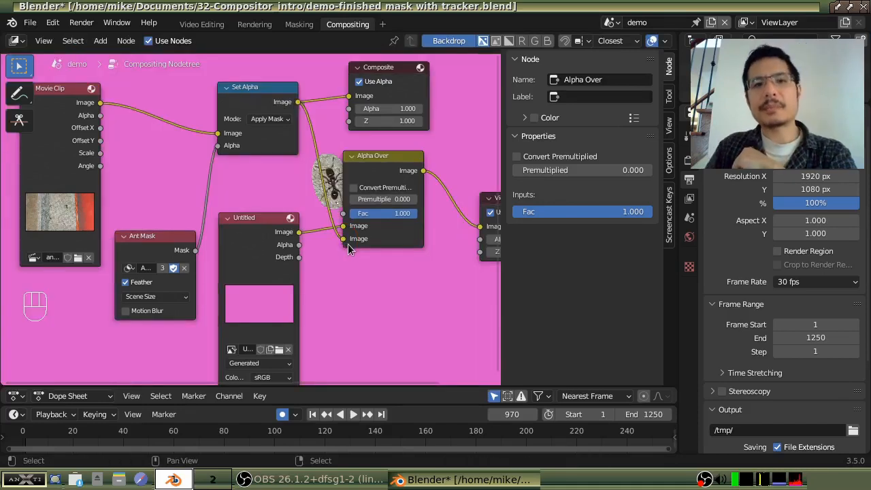
pyautogui.moveTo(387, 157); pyautogui.dragTo(422, 152)
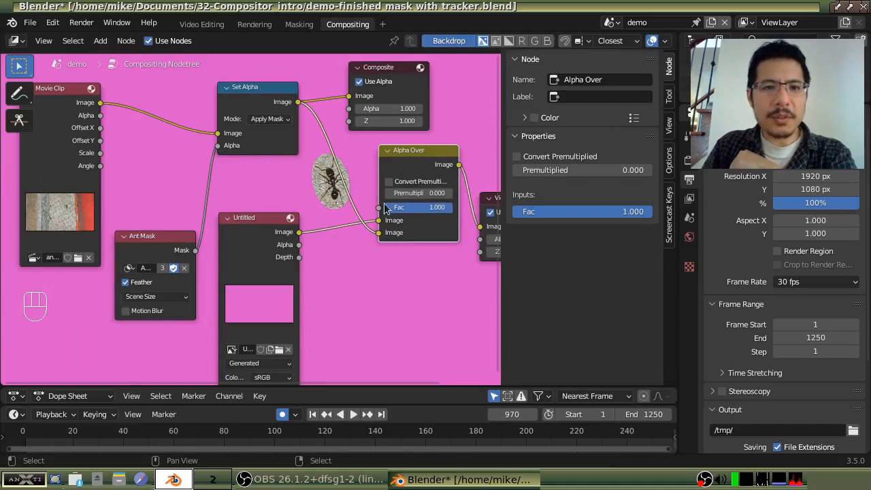
pyautogui.click(260, 231)
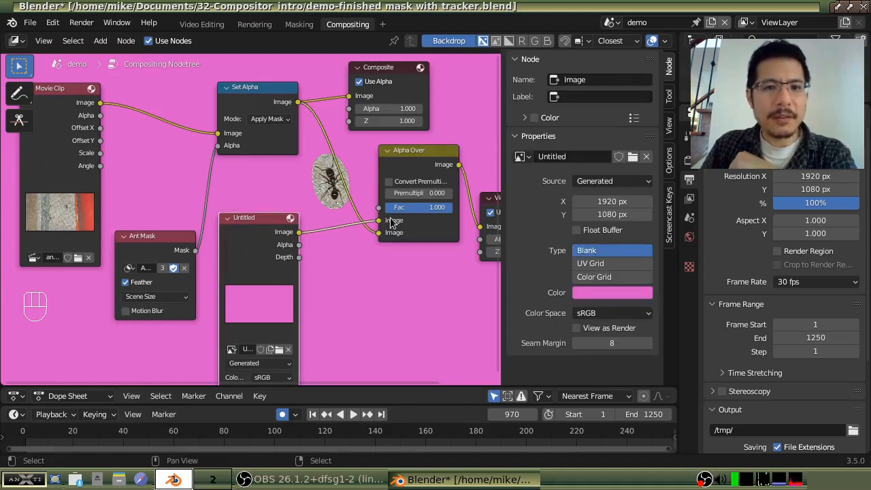
pyautogui.click(250, 94)
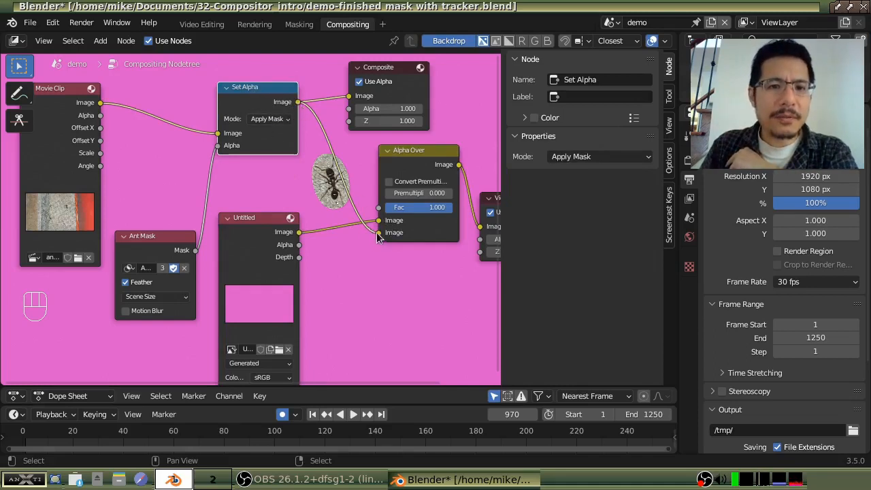
# Try swapping the two Image inputs of Alpha Over and undo the swap
pyautogui.moveTo(379, 235)
pyautogui.mouseDown()
pyautogui.moveTo(379, 225)
pyautogui.moveTo(300, 232)
pyautogui.moveTo(379, 233)
pyautogui.mouseUp()
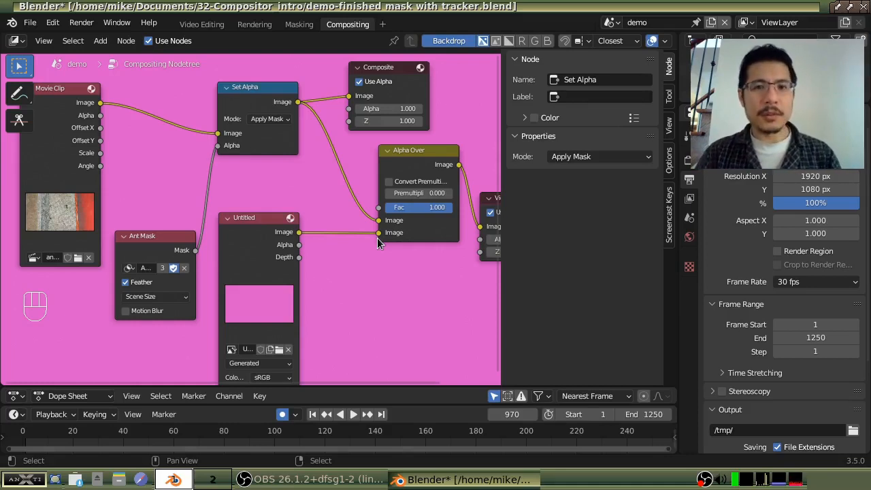
pyautogui.hotkey('ctrl', 'z')
pyautogui.hotkey('ctrl', 'z')
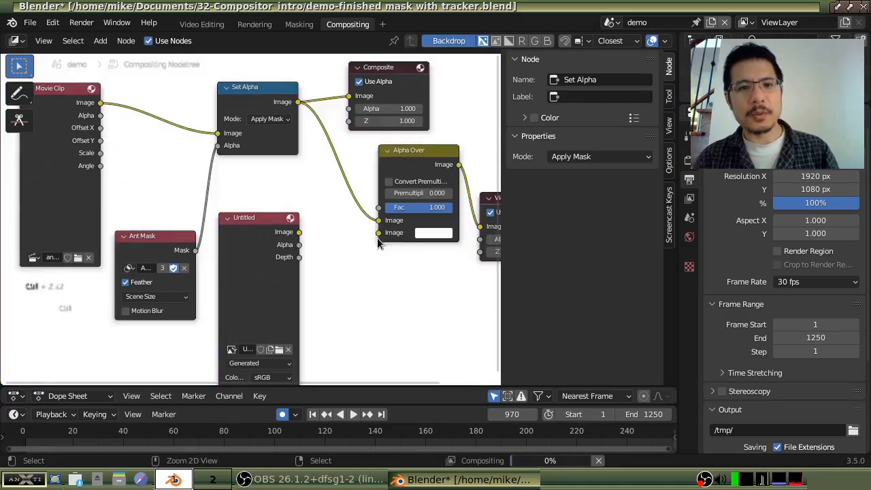
pyautogui.hotkey('ctrl', 'z')
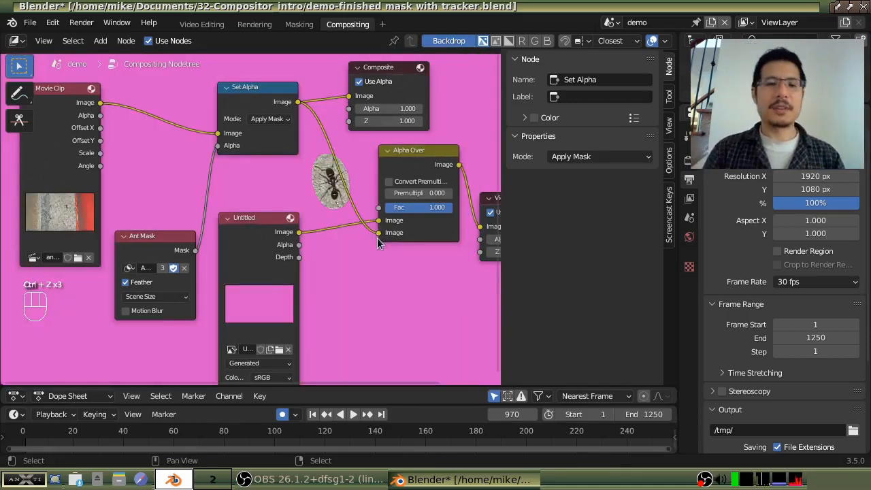
# Rearrange the source nodes with Movie Clip above Ant Mask and the pink image node above Set Alpha
pyautogui.scroll(-3, 377, 238)
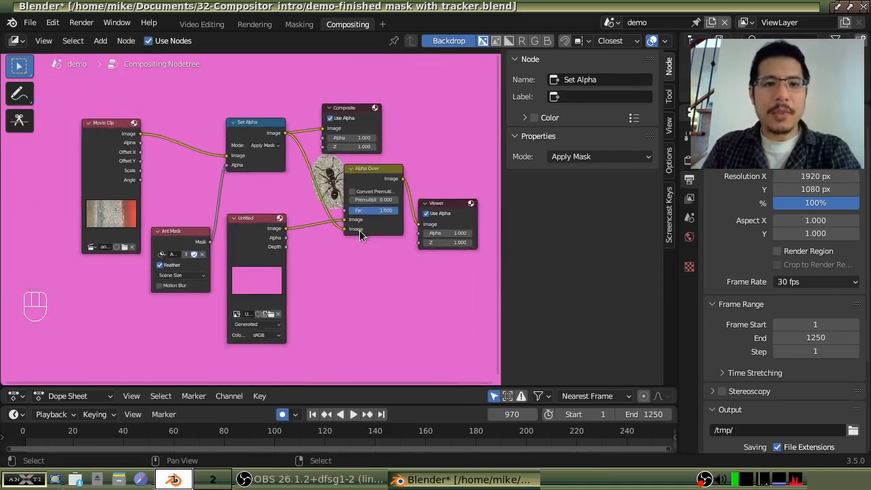
pyautogui.scroll(1, 359, 229)
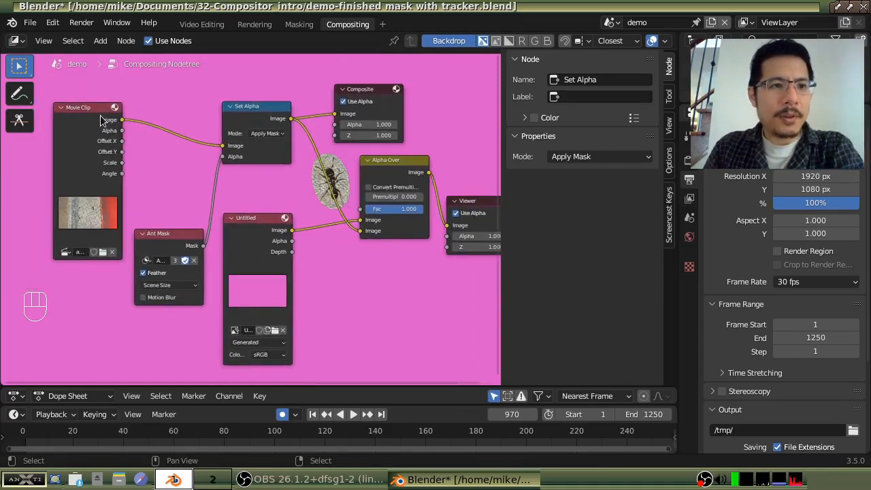
pyautogui.moveTo(102, 113); pyautogui.dragTo(82, 84)
pyautogui.moveTo(171, 234); pyautogui.dragTo(73, 253)
pyautogui.moveTo(245, 215); pyautogui.dragTo(158, 264)
pyautogui.moveTo(252, 113); pyautogui.dragTo(224, 180)
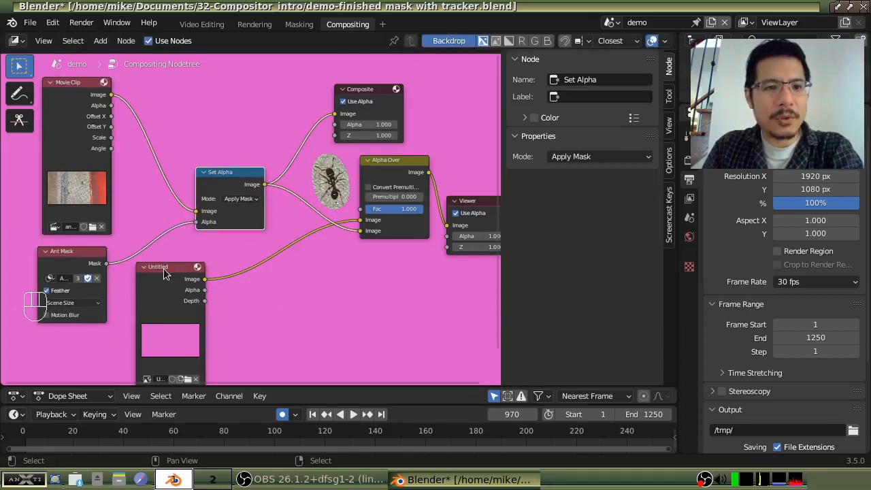
pyautogui.moveTo(163, 269); pyautogui.dragTo(223, 85)
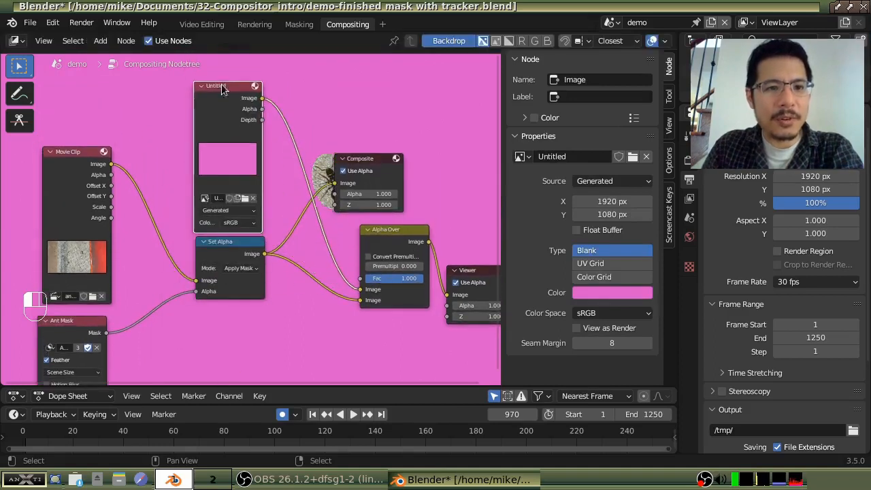
pyautogui.moveTo(226, 247); pyautogui.dragTo(216, 265)
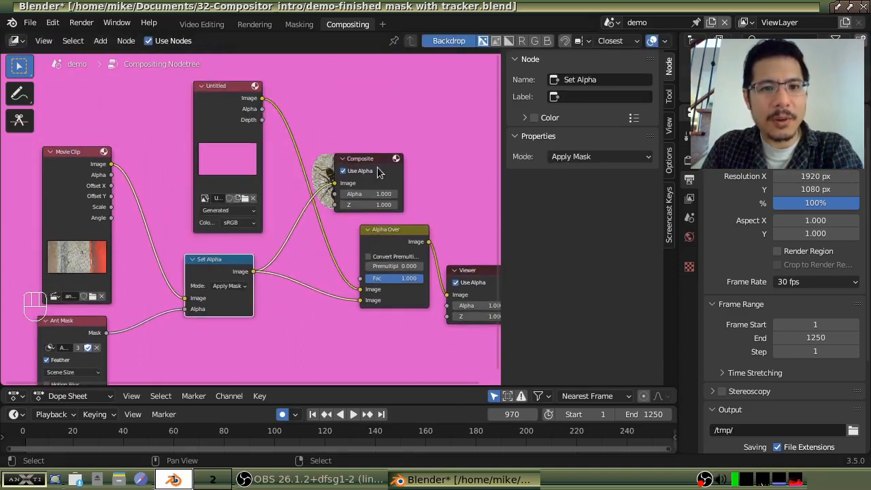
# Line up the Composite and Viewer nodes in one column at the output end, with Composite above Viewer
pyautogui.moveTo(373, 163); pyautogui.dragTo(469, 109)
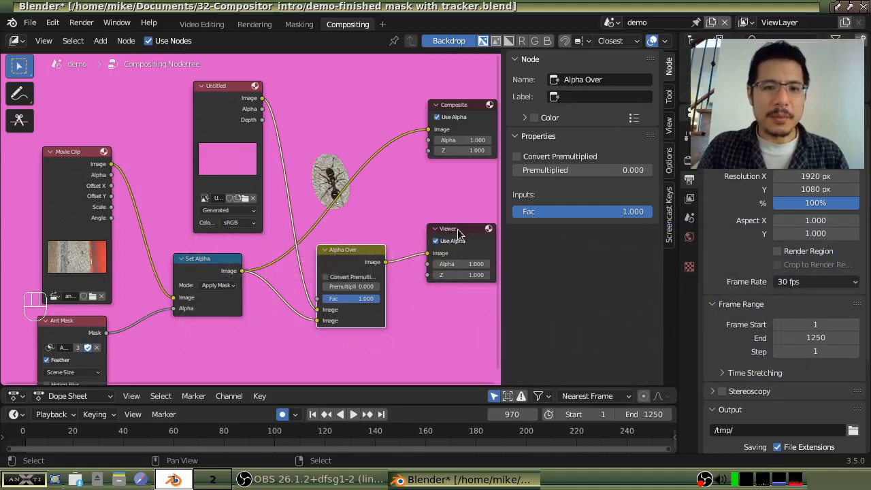
pyautogui.moveTo(457, 228); pyautogui.dragTo(452, 223)
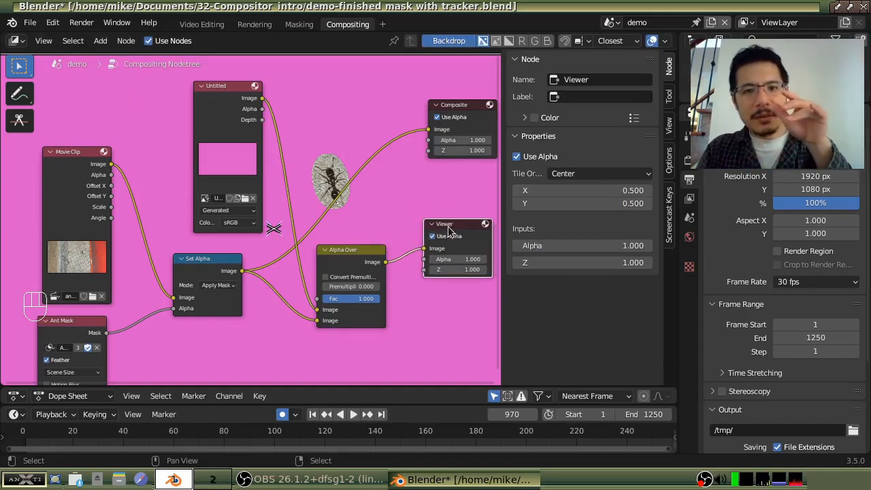
pyautogui.moveTo(449, 227); pyautogui.dragTo(450, 225)
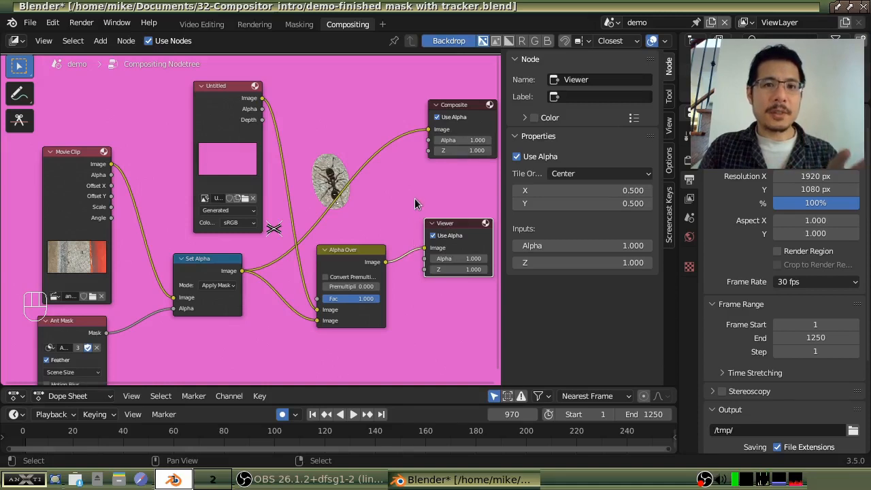
pyautogui.click(461, 108)
pyautogui.moveTo(460, 110); pyautogui.dragTo(455, 103)
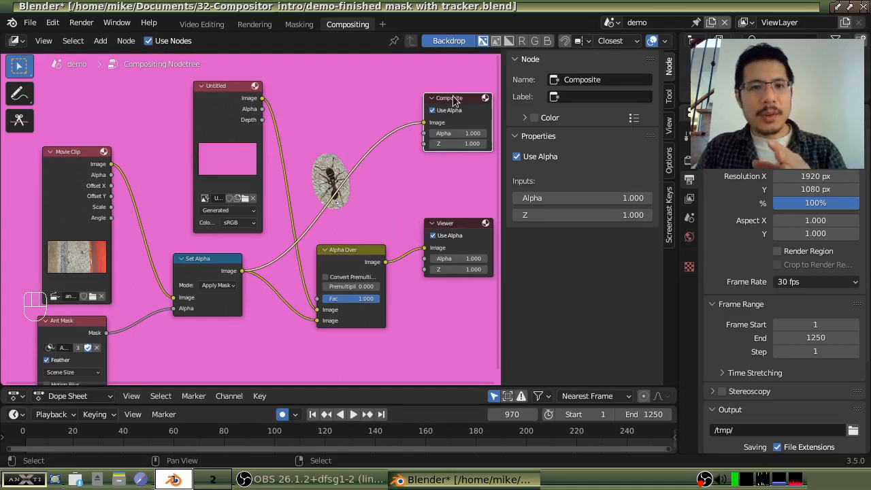
pyautogui.click(200, 260)
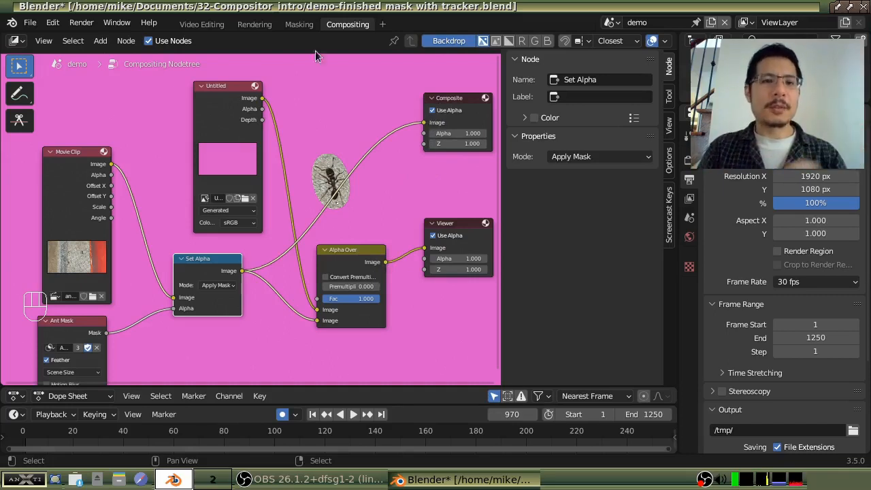
# Switch to the Video Editing workspace, create a new scene that copies the current settings and name it "usage"
pyautogui.click(202, 25)
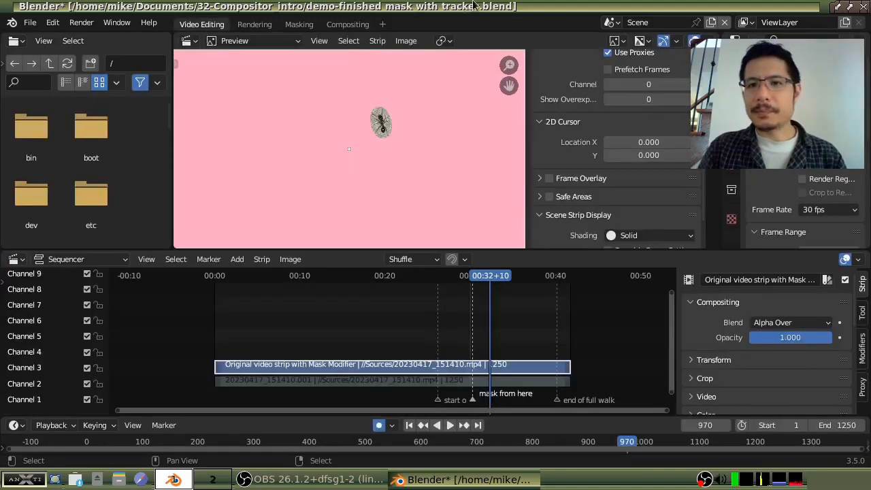
pyautogui.click(712, 23)
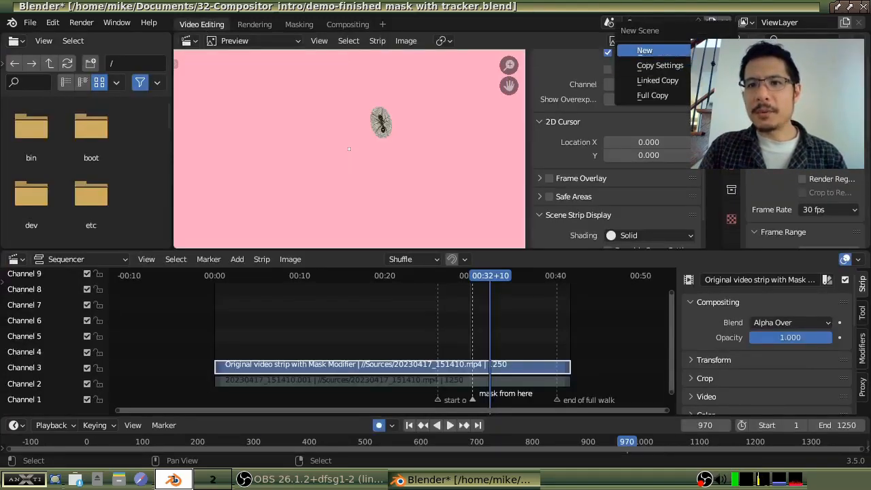
pyautogui.click(671, 66)
pyautogui.doubleClick(659, 22)
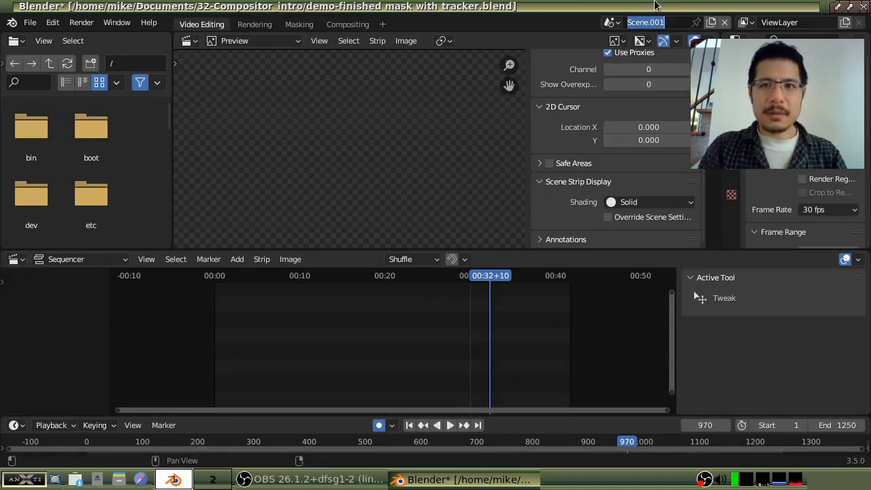
pyautogui.write('usage')
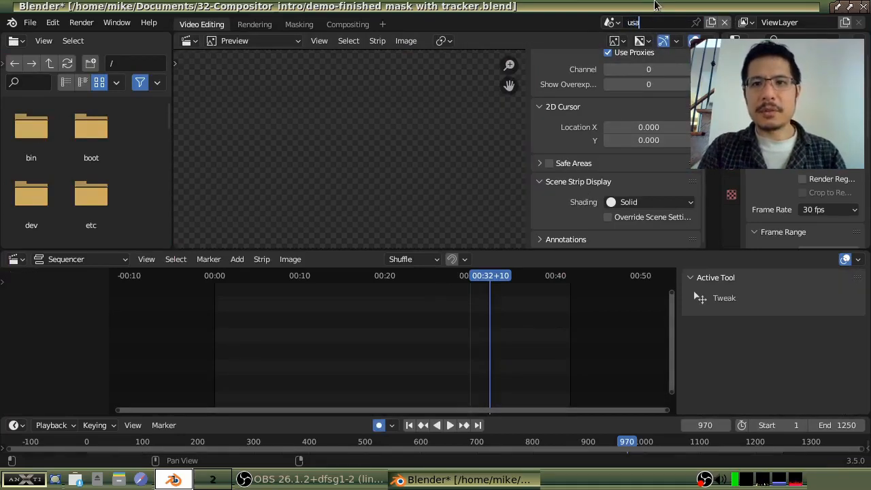
# Return to frame 1 and add the demo scene as a scene strip in the sequencer
pyautogui.click(409, 425)
pyautogui.hotkey('shift', 'a')
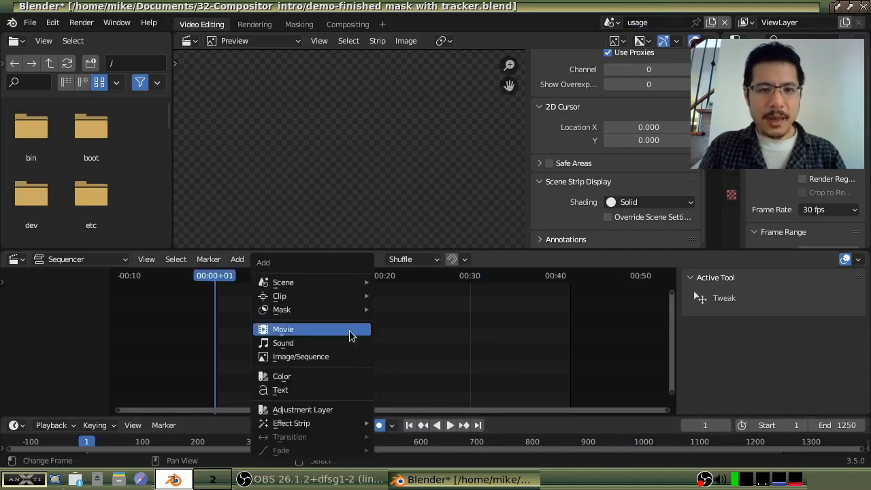
pyautogui.moveTo(344, 290)
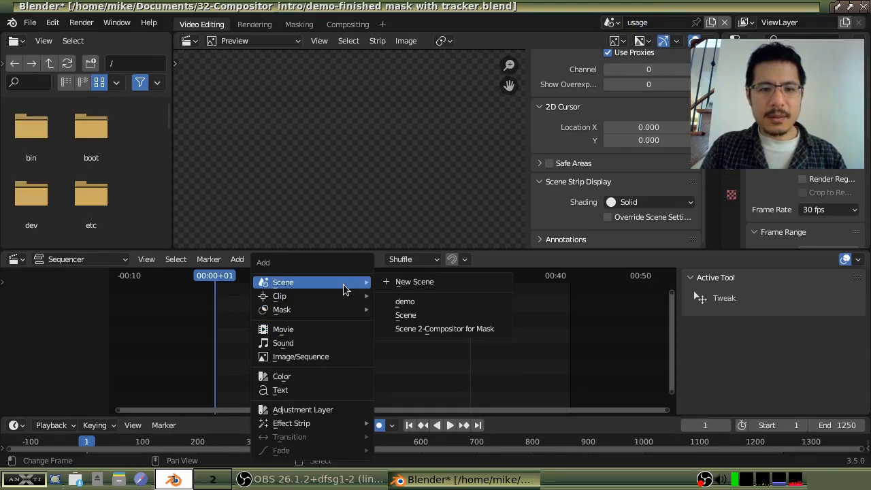
pyautogui.click(418, 304)
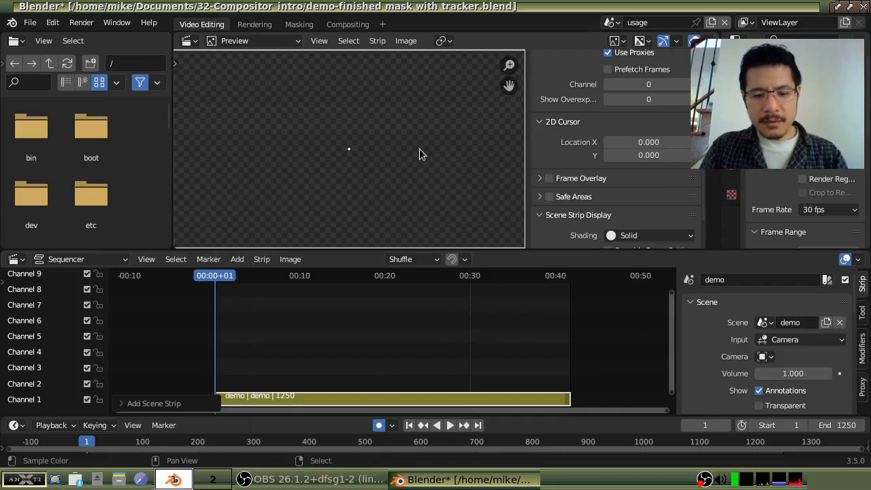
# Hide the preview's sidebar and check the demo strip's picture at frames 1001 and 919
pyautogui.press('n')
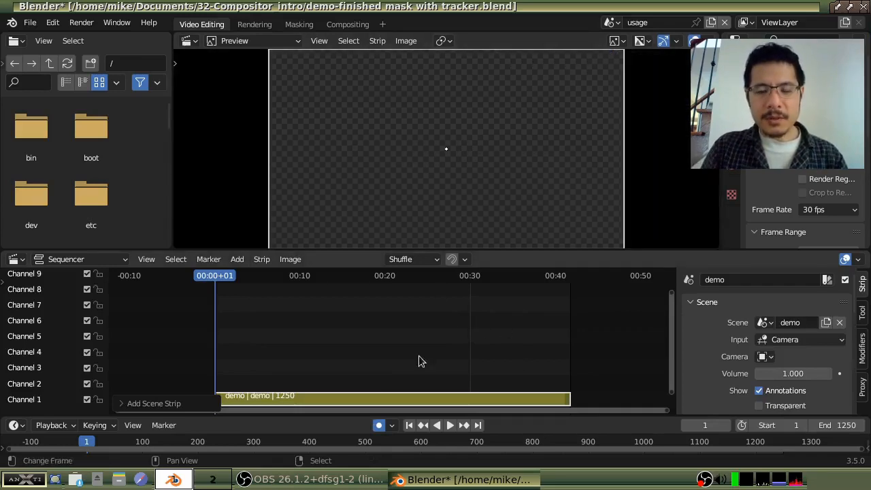
pyautogui.click(499, 345)
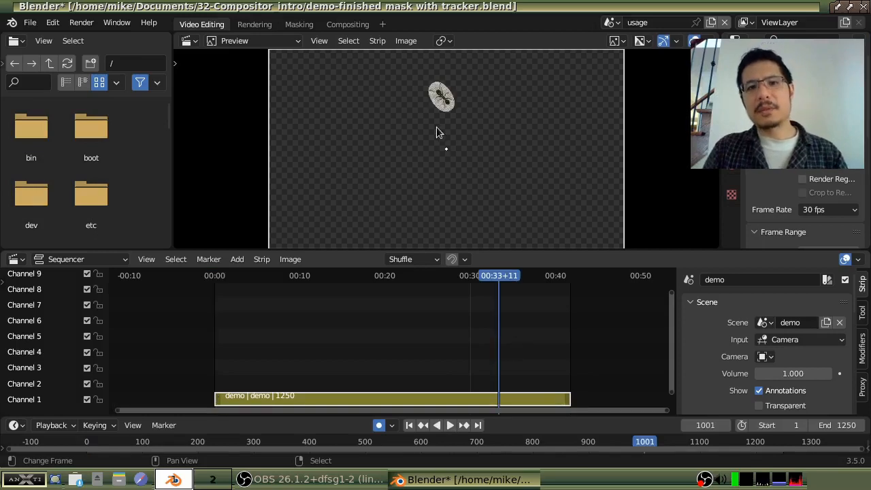
pyautogui.click(510, 280)
pyautogui.click(475, 324)
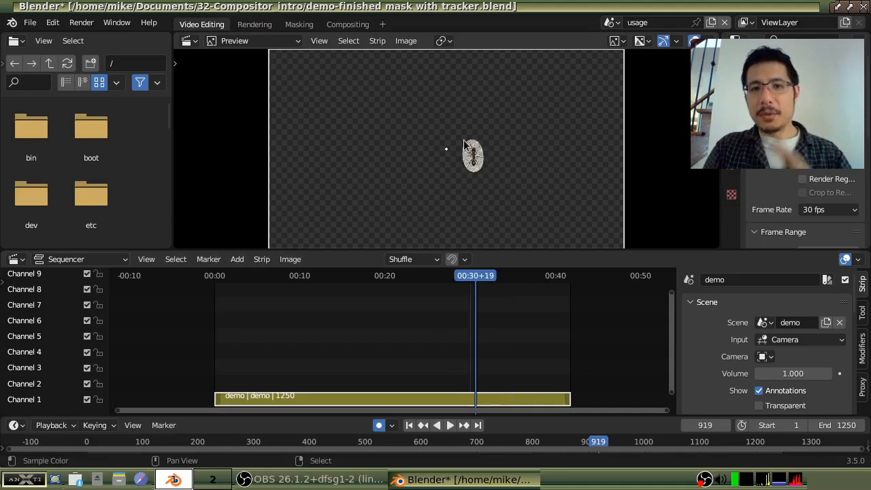
# In the demo scene's compositing nodes, connect Alpha Over's image output to Composite, then return to the Video Editing workspace
pyautogui.click(347, 25)
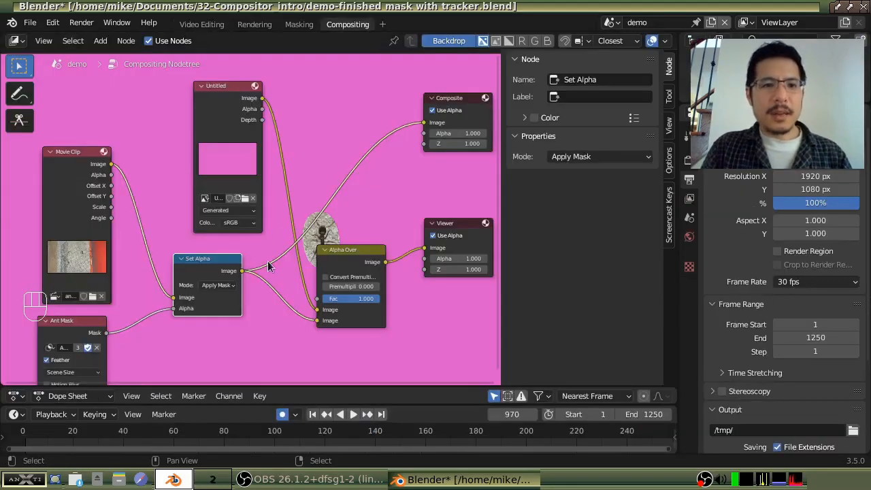
pyautogui.click(385, 265)
pyautogui.moveTo(385, 264); pyautogui.dragTo(421, 123)
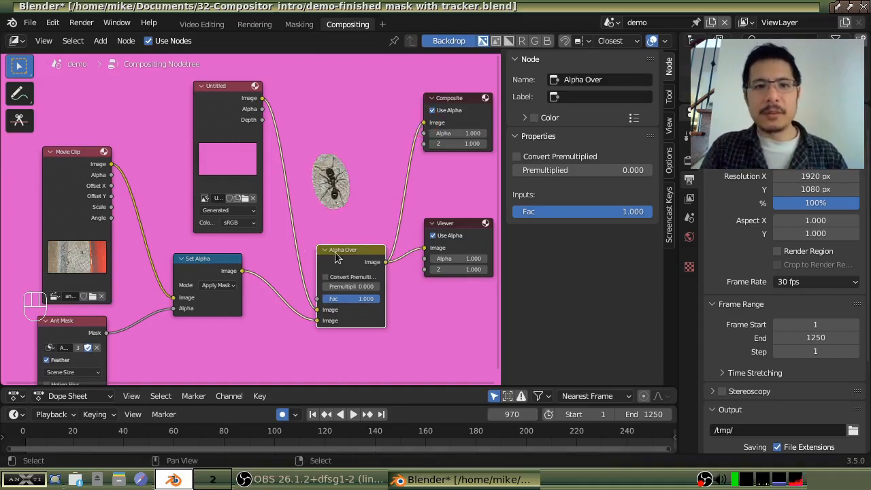
pyautogui.moveTo(347, 243); pyautogui.dragTo(341, 235)
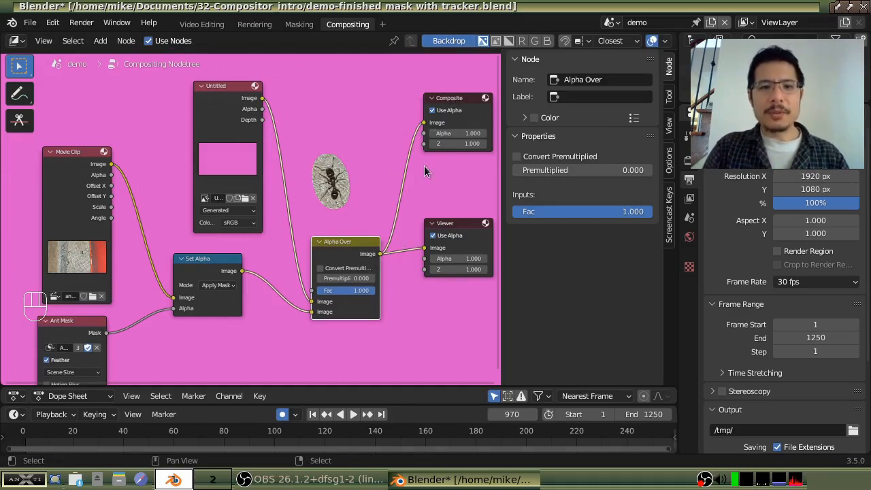
pyautogui.click(203, 25)
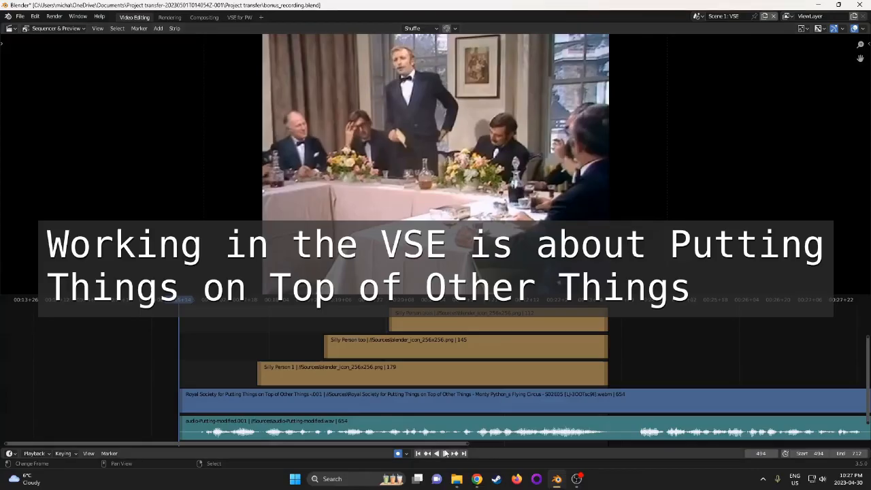
# Play back the stacked image, movie and sound strips in the bonus recording's sequencer
pyautogui.click(445, 454)
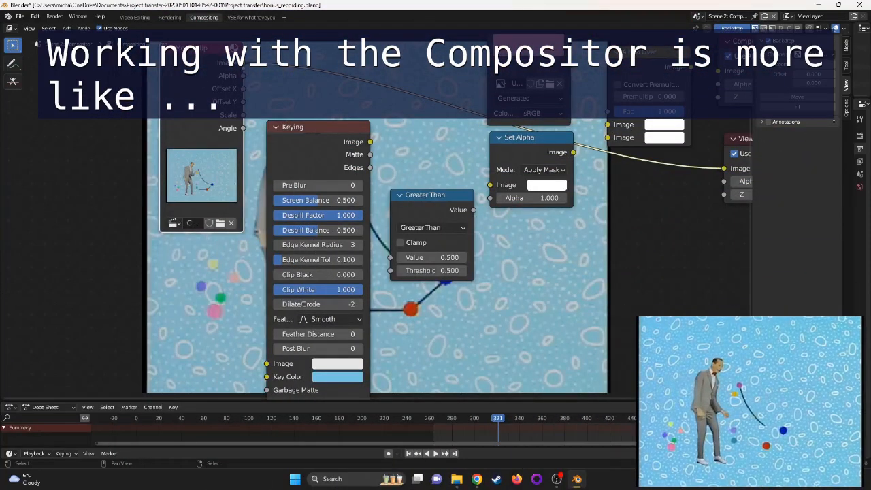
# Key the movie clip, route the matte through Greater Than into Set Alpha's alpha with the clip as image, and preview Set Alpha
pyautogui.moveTo(243, 63); pyautogui.dragTo(267, 364)
pyautogui.moveTo(370, 154); pyautogui.dragTo(390, 257)
pyautogui.moveTo(415, 212); pyautogui.dragTo(312, 270, button='middle')
pyautogui.moveTo(142, 121); pyautogui.dragTo(389, 256)
pyautogui.keyDown('ctrl'); pyautogui.keyDown('shift'); pyautogui.click(398, 218); pyautogui.keyUp('shift'); pyautogui.keyUp('ctrl')
# Feed the pink image and the Set Alpha result into Alpha Over, and connect its output to both Viewer and Composite
pyautogui.moveTo(399, 217); pyautogui.dragTo(215, 276, button='middle')
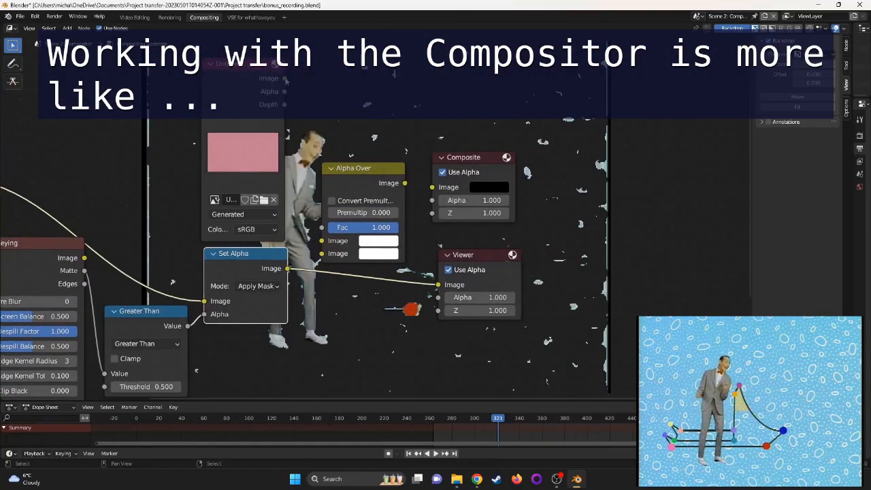
pyautogui.moveTo(284, 79); pyautogui.dragTo(321, 240)
pyautogui.moveTo(288, 270); pyautogui.dragTo(322, 254)
pyautogui.keyDown('ctrl'); pyautogui.keyDown('shift'); pyautogui.click(356, 193); pyautogui.keyUp('shift'); pyautogui.keyUp('ctrl')
pyautogui.moveTo(356, 192); pyautogui.dragTo(303, 234, button='middle')
pyautogui.moveTo(352, 226); pyautogui.dragTo(379, 229)
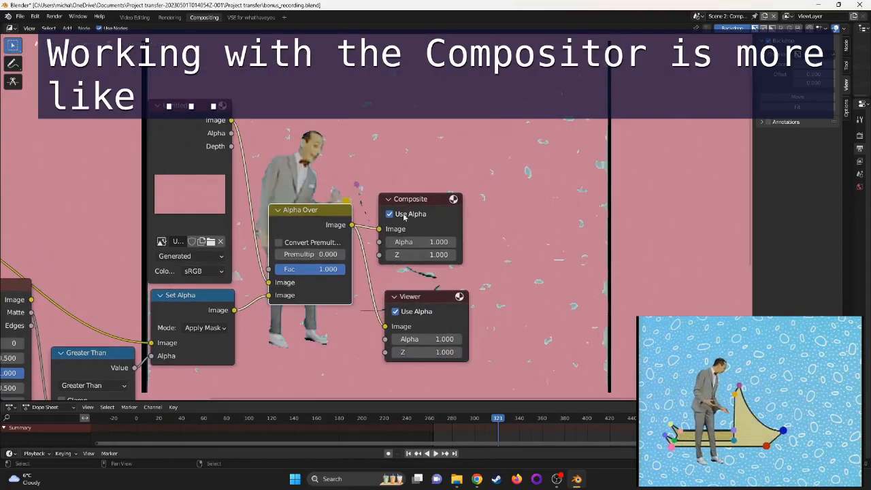